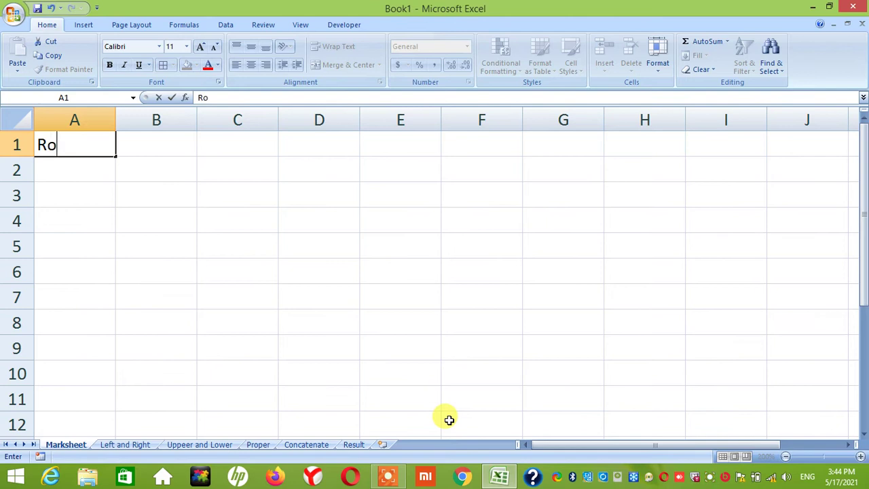
Enter the column headers Rollno, Name, Eng, math, SSt and skt across cells A1 to F1
key("Tab")
type("Name")
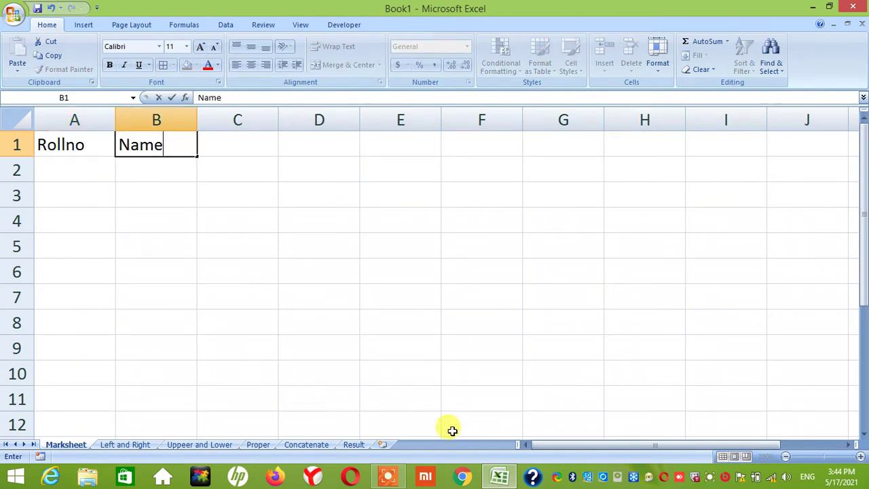
key("Tab")
type("Eng")
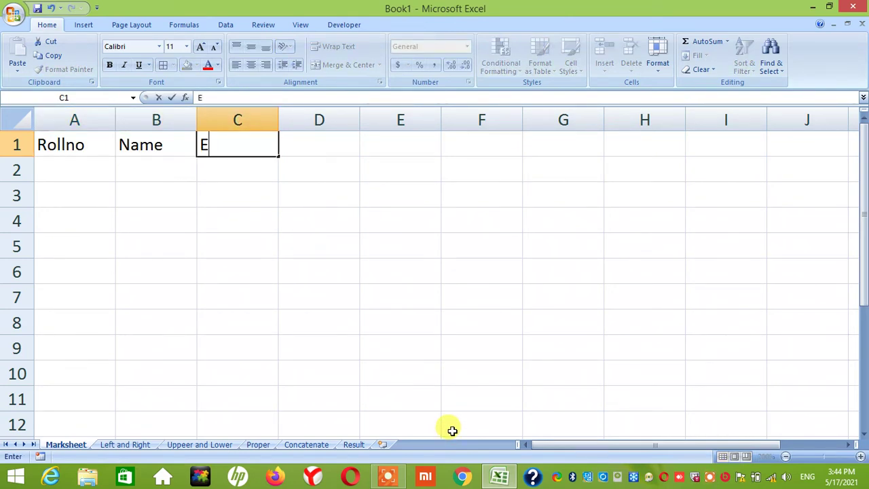
key("Tab")
type("math")
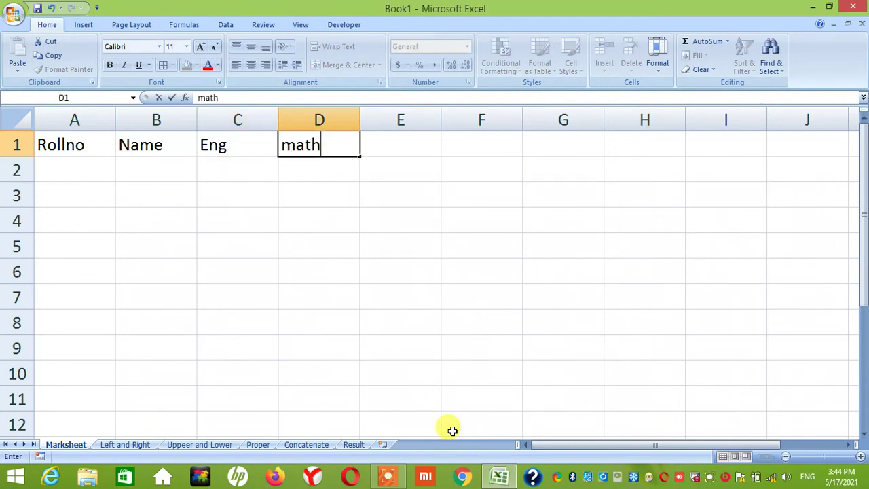
key("Tab")
type("SSt")
key("Tab")
type("skt")
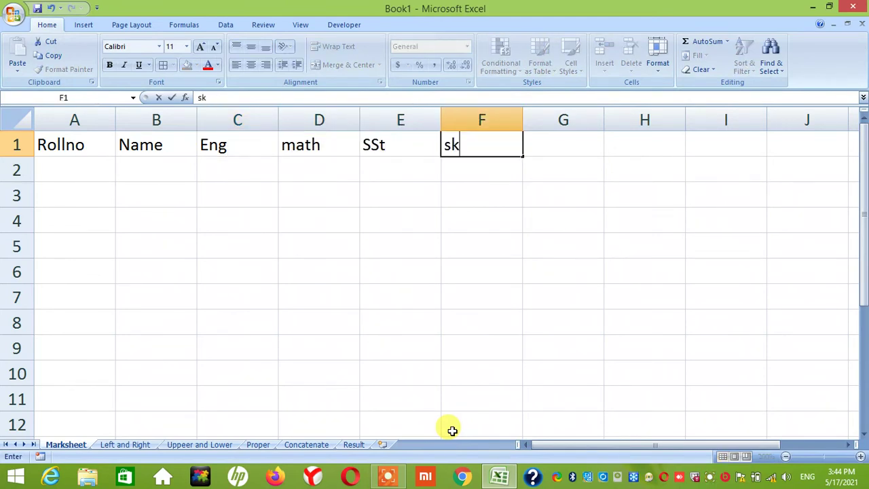
Change the header in E1 to lowercase sst and add the header hindi in G1
key("Left")
key("Left")
type("0")
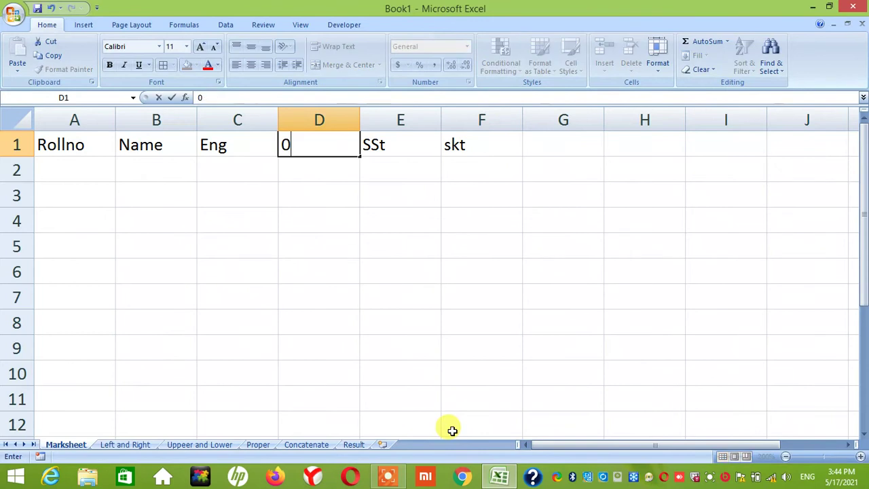
key("Escape")
key("Tab")
type("sst")
key("Tab")
key("Tab")
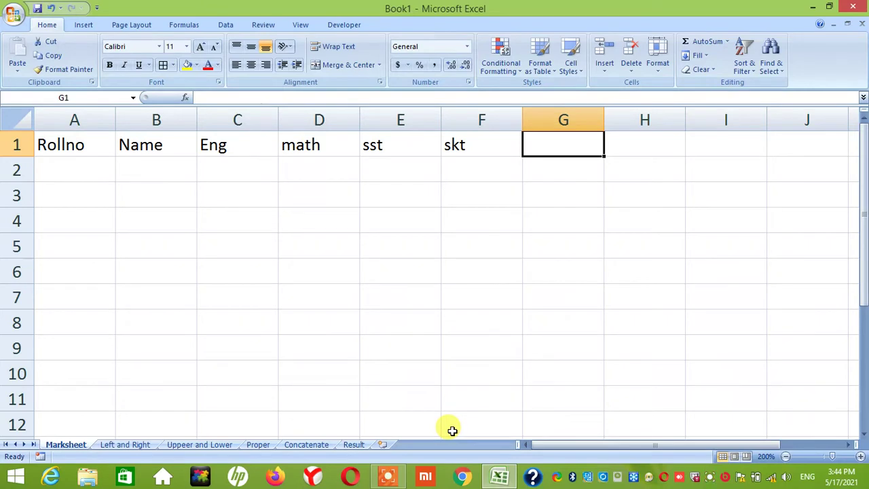
type("hindi")
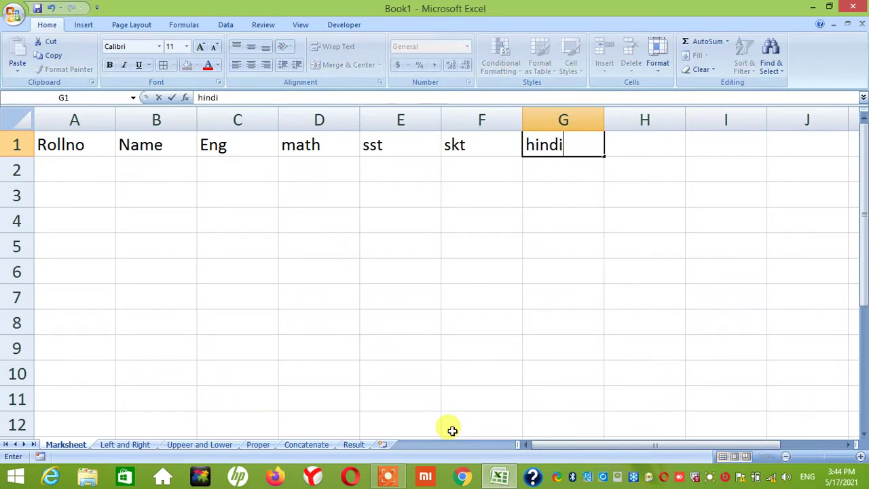
key("Return")
Enter the formula =ROW(A101) in A2 under the Rollno header
key("Left")
key("Left")
key("Left")
key("Left")
key("Left")
key("Left")
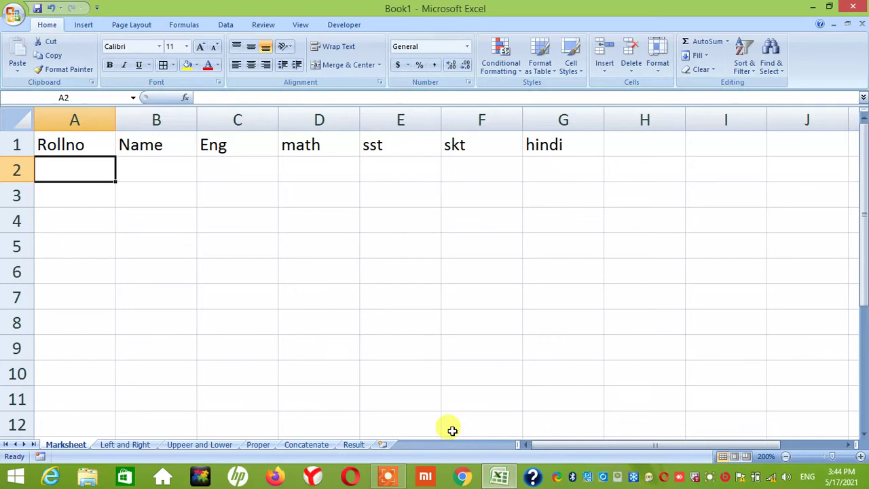
type("=row")
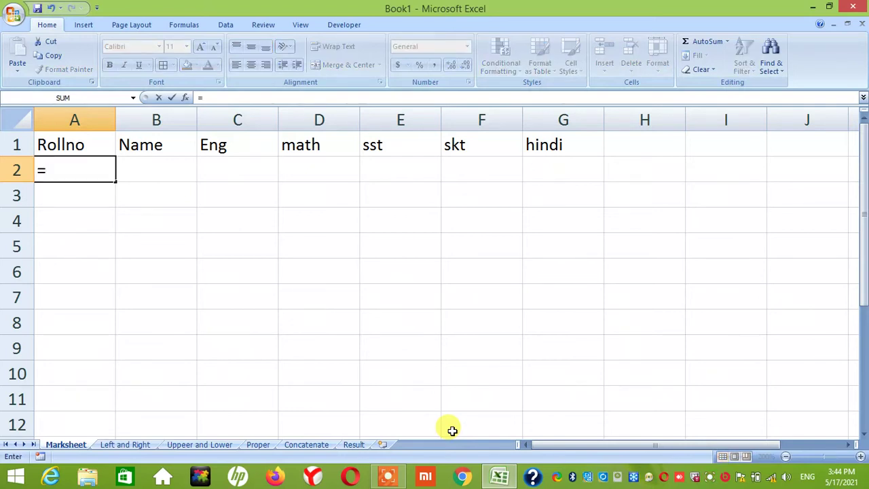
key("Tab")
type("a")
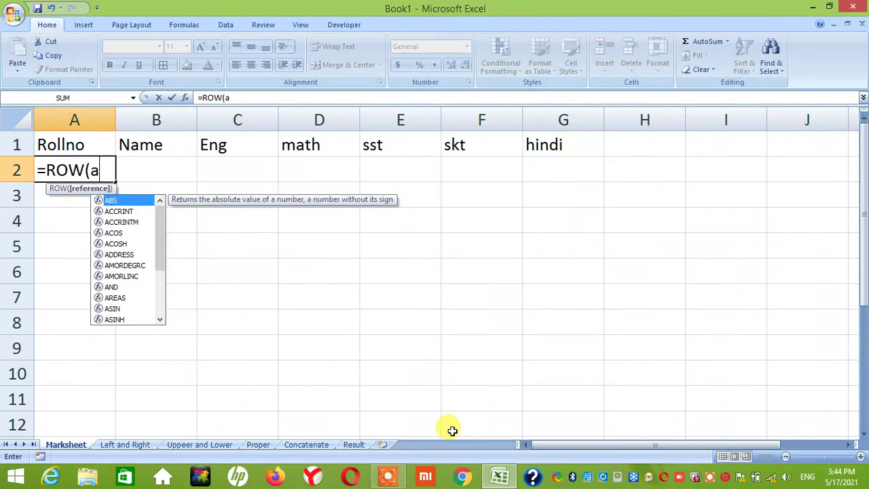
type("10")
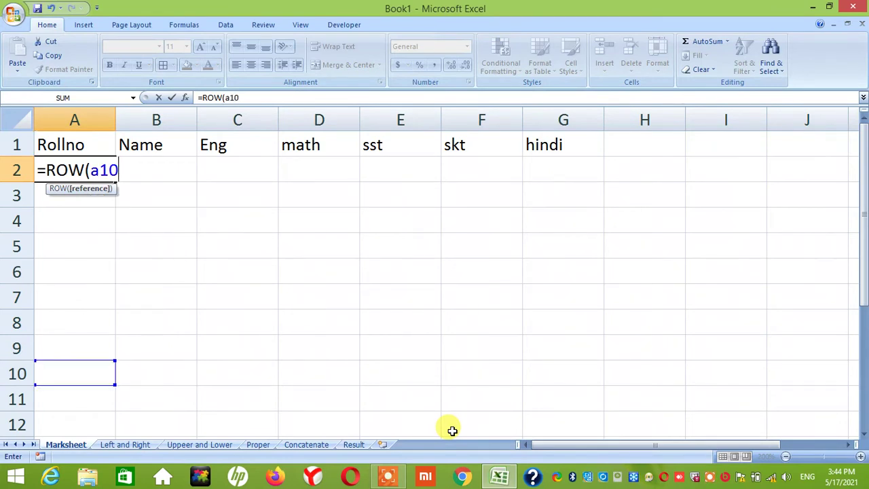
type("1)")
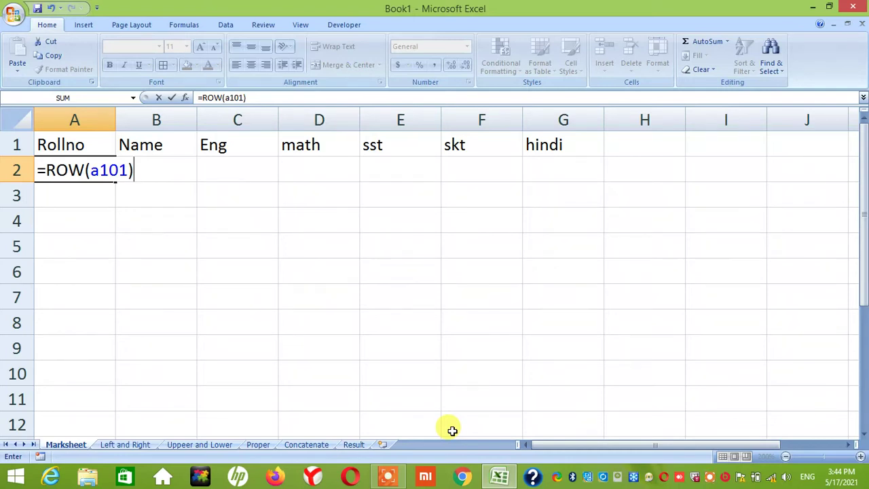
key("Return")
Fill the ROW formula from A2 down through A9 to generate the roll numbers
key("Up")
key("shift+Down")
key("shift+Down")
key("shift+Down")
key("shift+Down")
key("shift+Down")
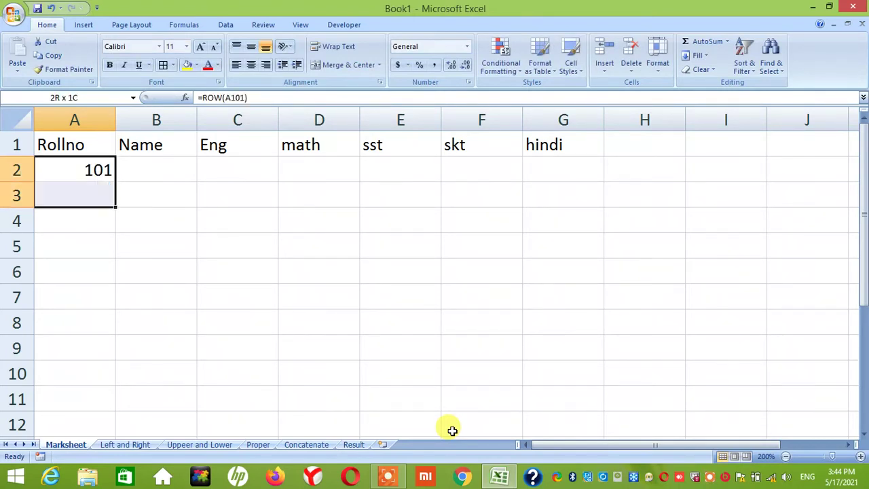
key("shift+Down")
key("shift+Down")
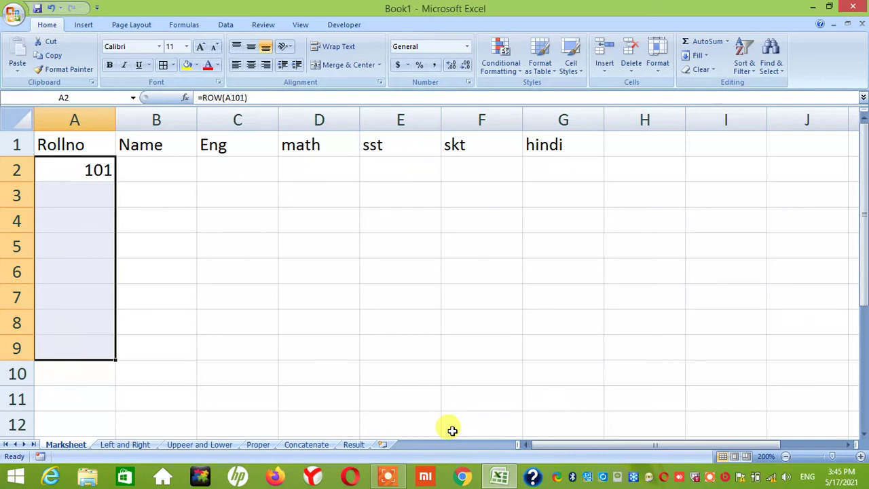
key("ctrl+d")
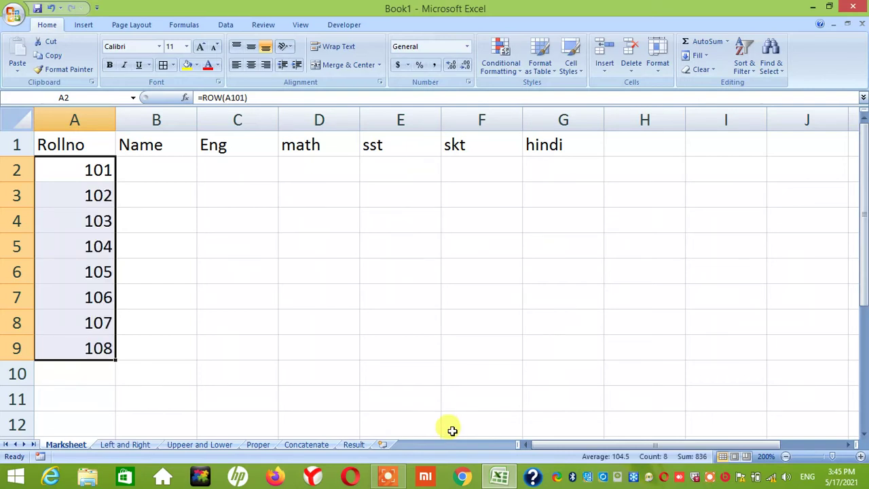
Write the formula =CHAR(ROW(A65)) in B2 under the Name header
left_click(180, 176)
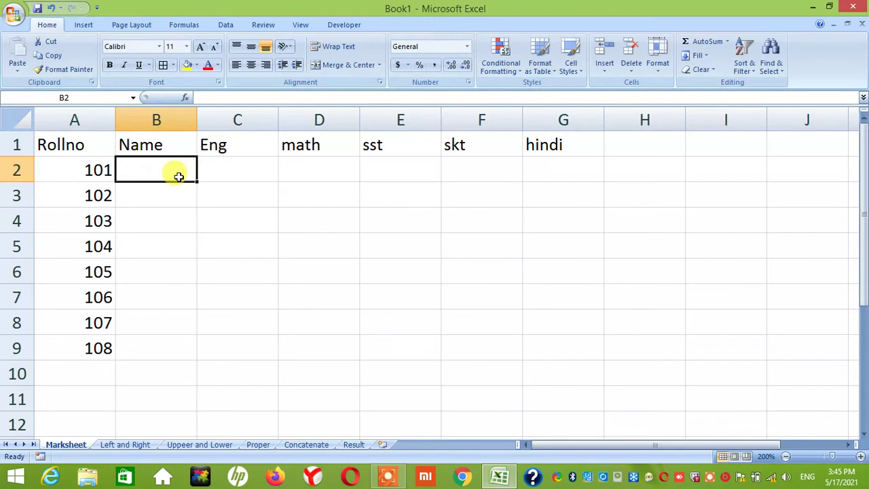
type("=ch")
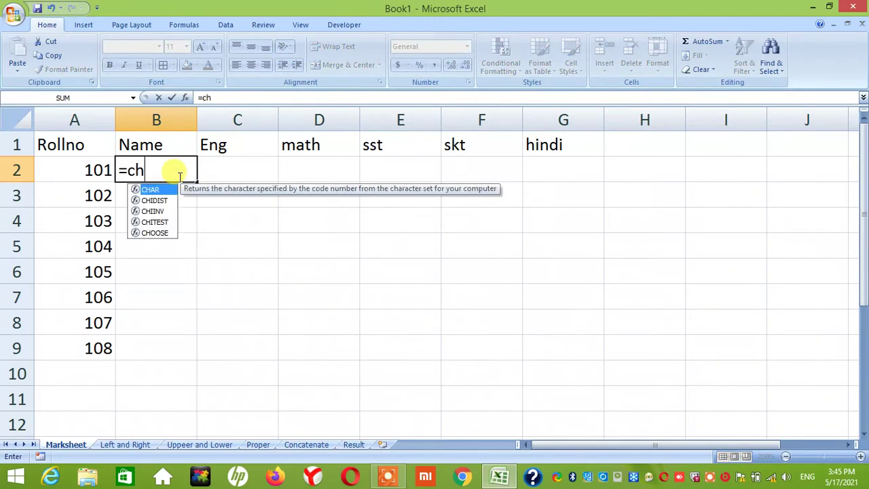
key("Tab")
type("row")
key("Tab")
type("a")
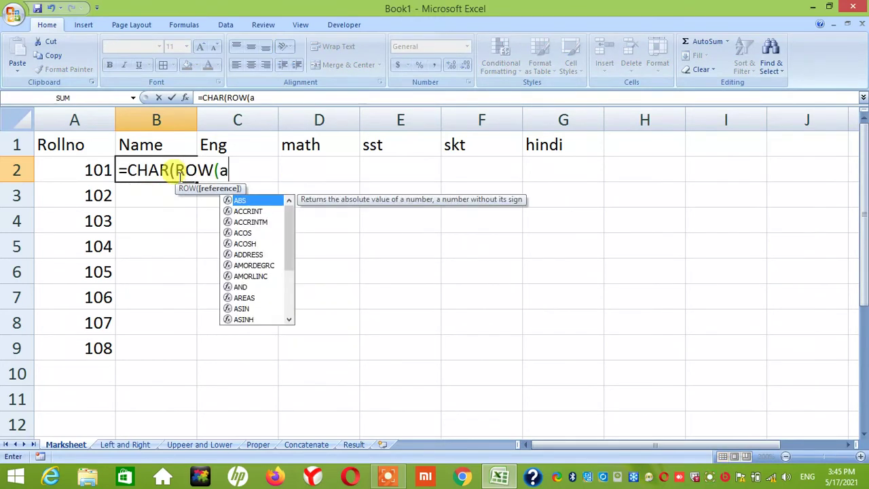
type("5")
key("BackSpace")
type("65")
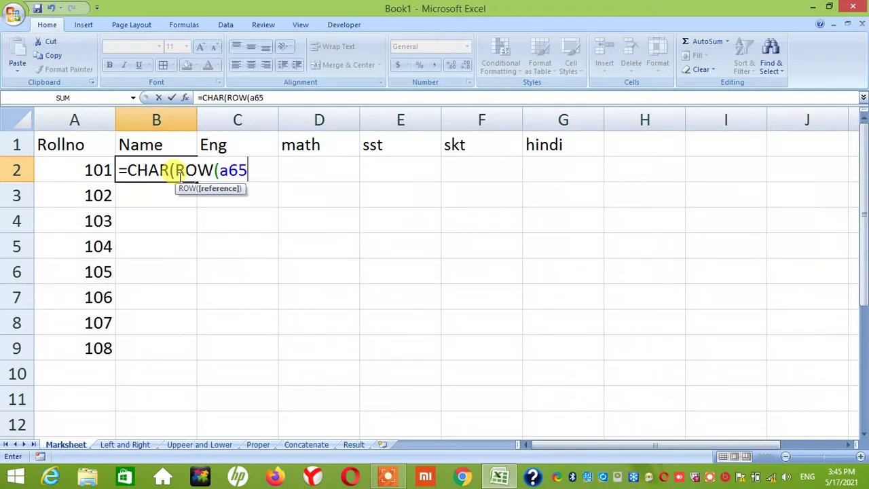
type("))")
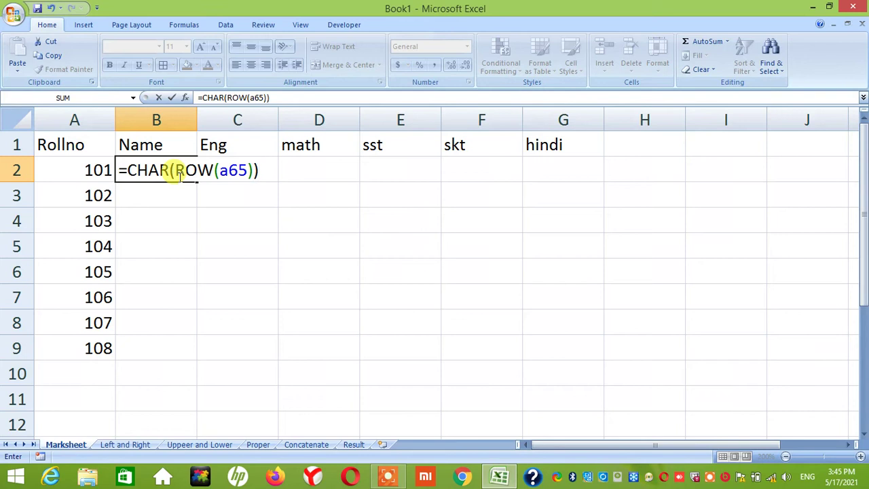
Highlight the ROW(a65) argument inside the CHAR formula in B2 to examine it
left_click(175, 168)
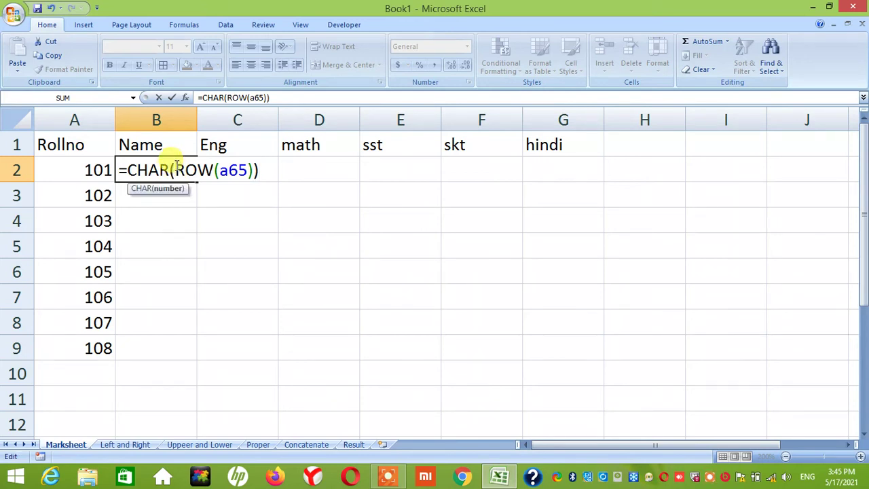
key("shift+Right")
key("shift+Right")
key("shift+Right")
key("shift+Right")
key("shift+Right")
key("shift+Right")
key("shift+Right")
key("shift+Right")
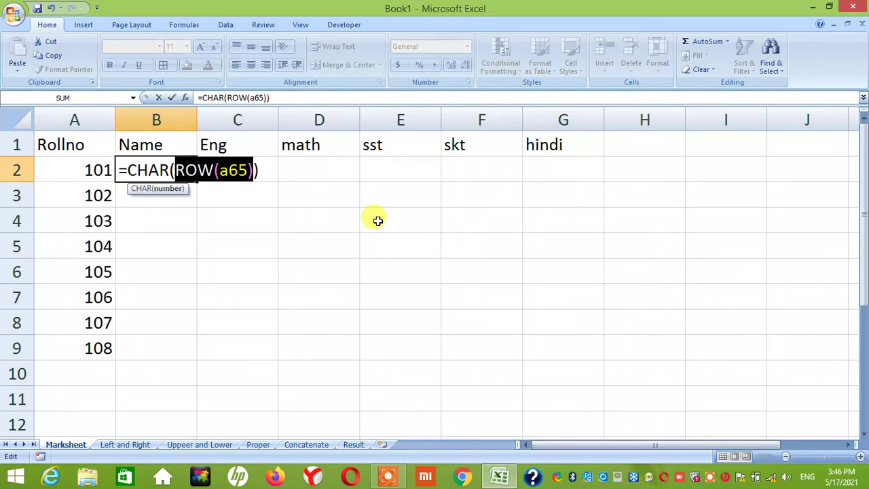
Commit the CHAR formula in B2 and fill it down through B9
key("Return")
key("Up")
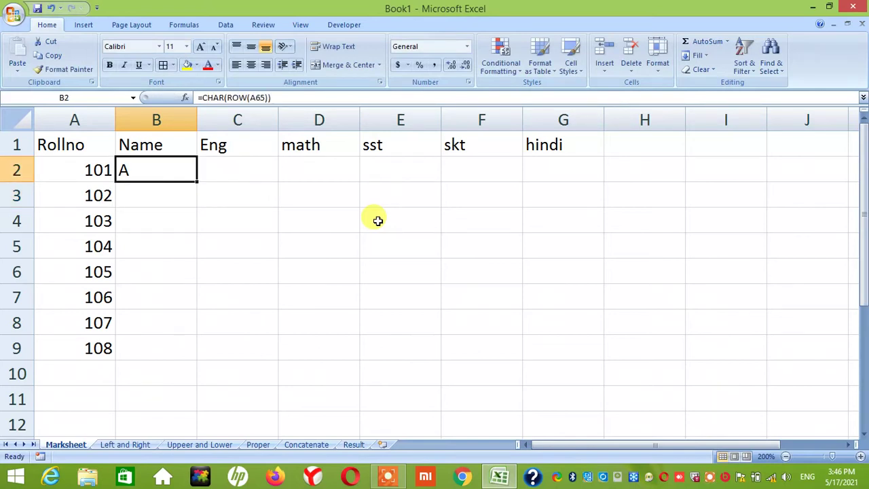
key("shift+Down")
key("shift+Down")
key("shift+Down")
key("shift+Down")
key("shift+Down")
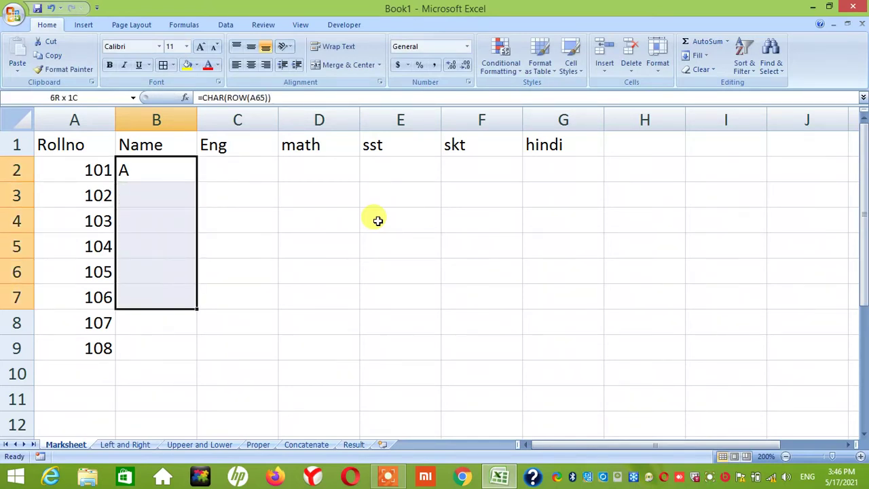
key("shift+Down")
key("shift+Down")
key("ctrl+d")
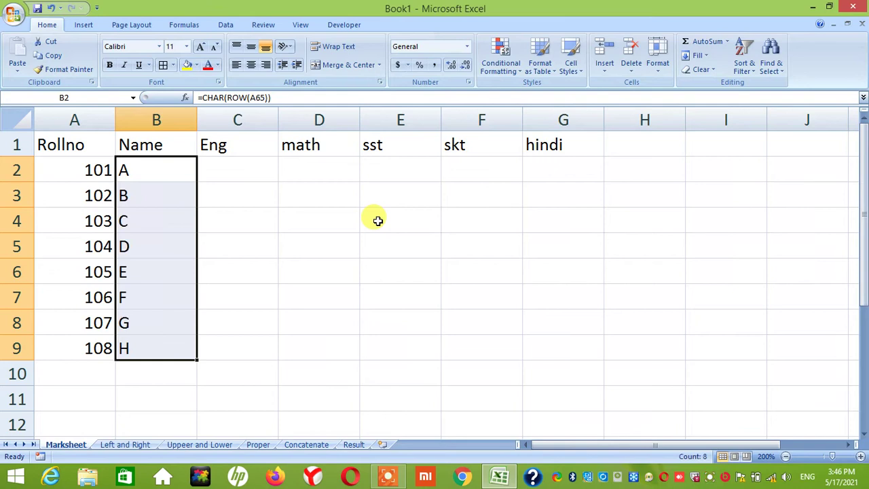
Enter the formula =RANDBETWEEN(30,100) in C2 to generate a random Eng mark
key("Right")
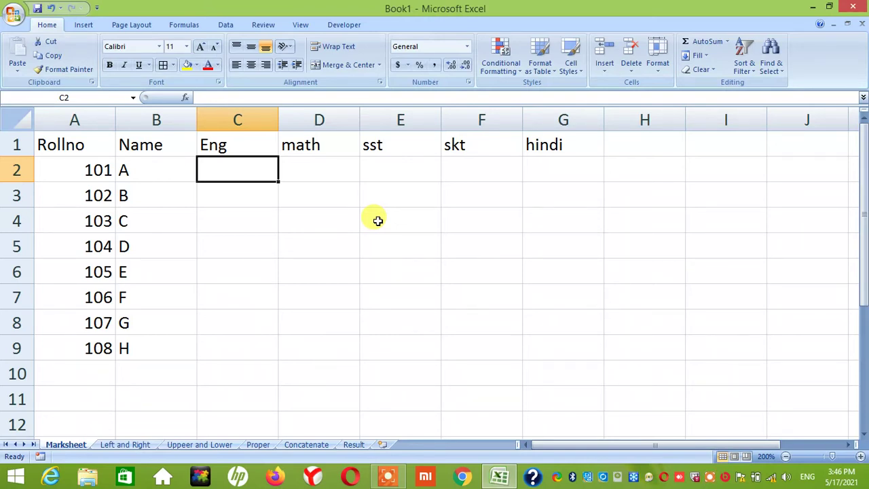
type("=ran")
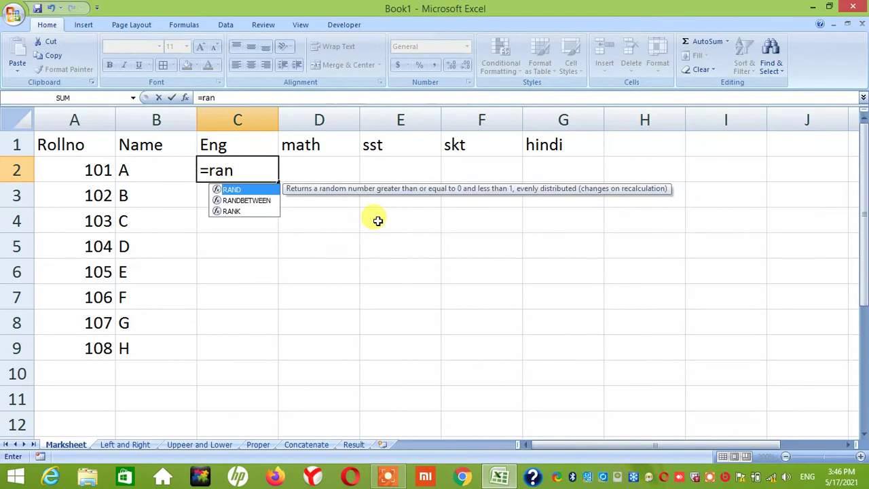
key("Down")
key("Tab")
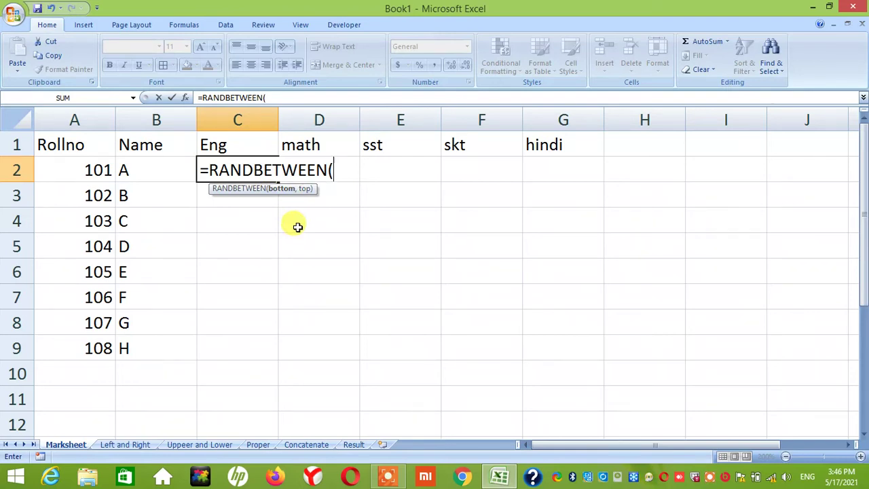
type("30,")
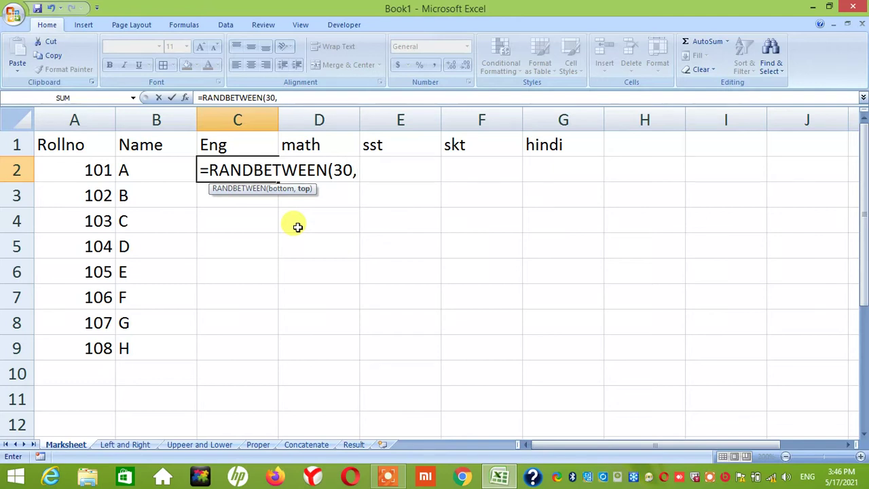
type("100)")
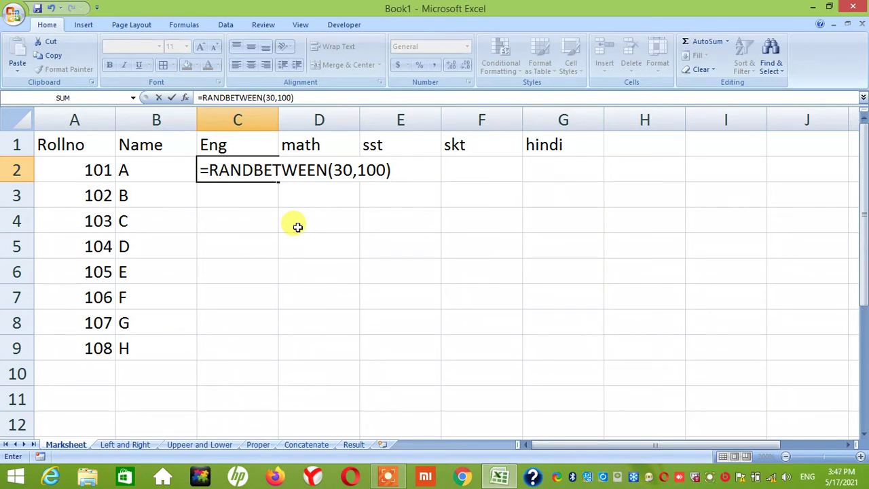
key("Return")
Fill the RANDBETWEEN formula from C2 across row 2 through the hindi column, G2
key("Up")
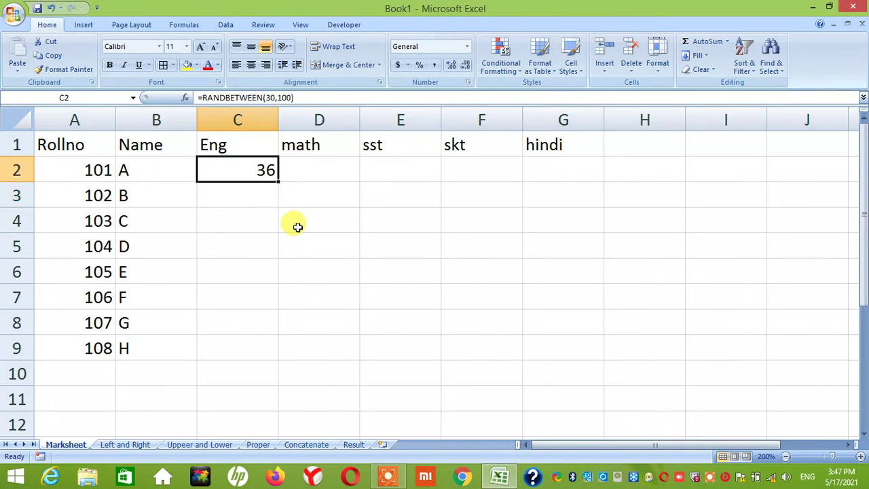
key("shift+Right")
key("shift+Right")
key("shift+Right")
key("shift+Right")
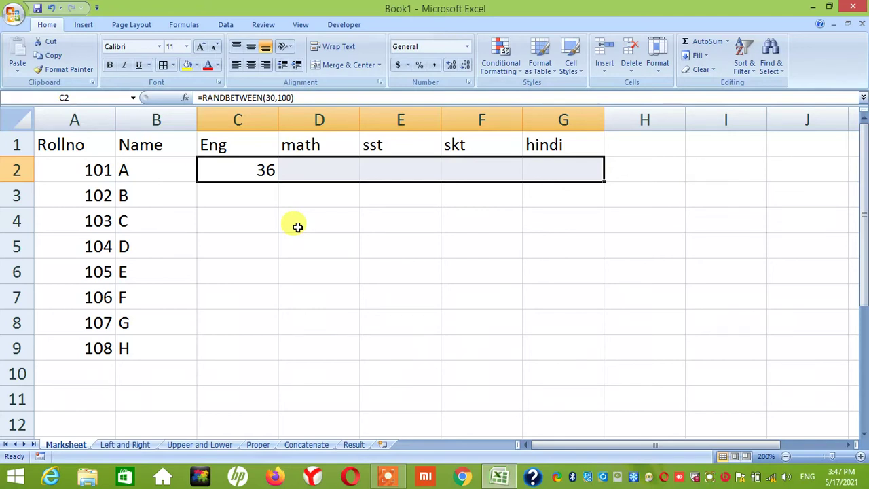
key("ctrl+r")
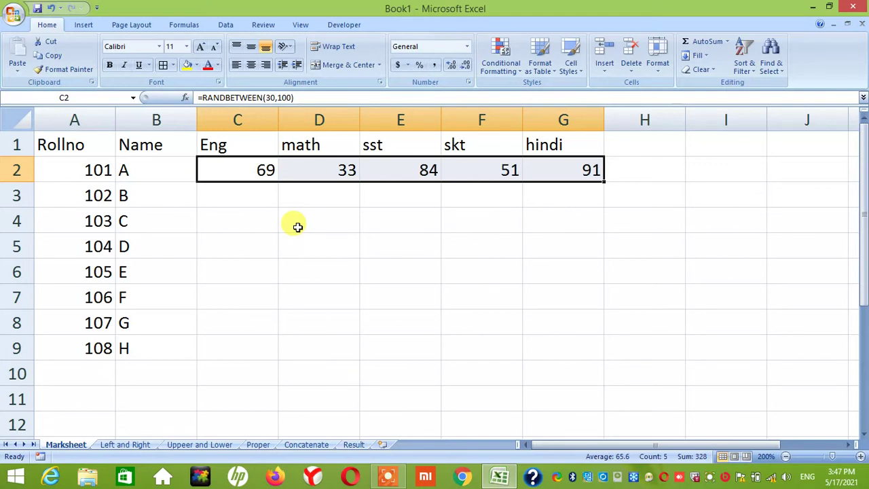
Fill the random mark formulas in C2:G2 down through row 9 for all students
key("shift+Down")
key("shift+Down")
key("shift+Down")
key("shift+Down")
key("shift+Down")
key("shift+Down")
key("shift+Down")
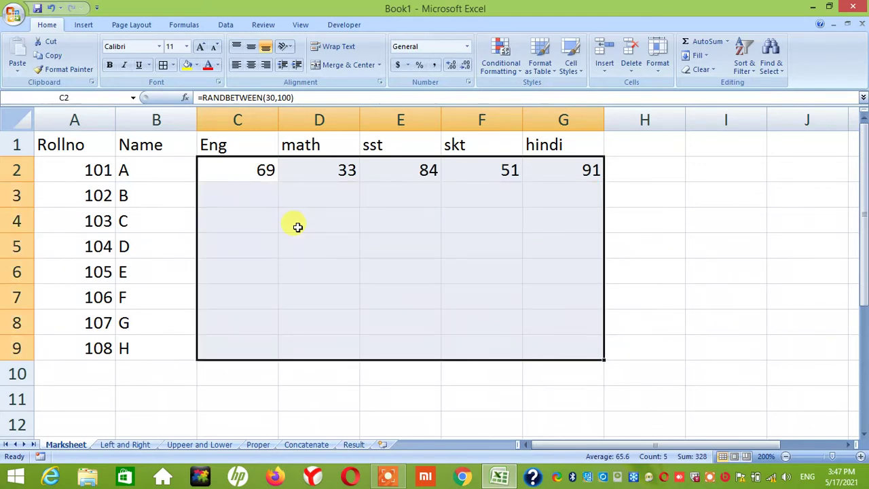
key("ctrl+d")
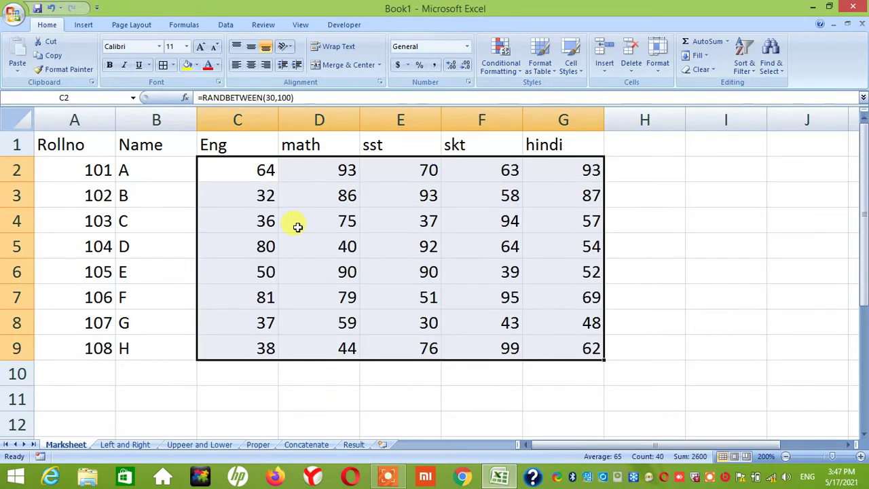
Enter the test letters h in I4 and j in I5 to recalculate the random marks, and inspect the mark formulas in F5 and E3
left_click(759, 211)
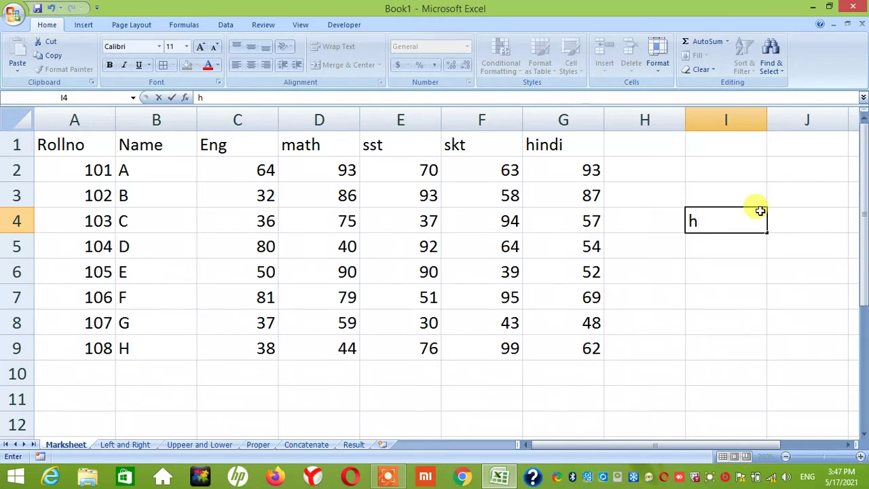
key("Return")
type("j")
key("Return")
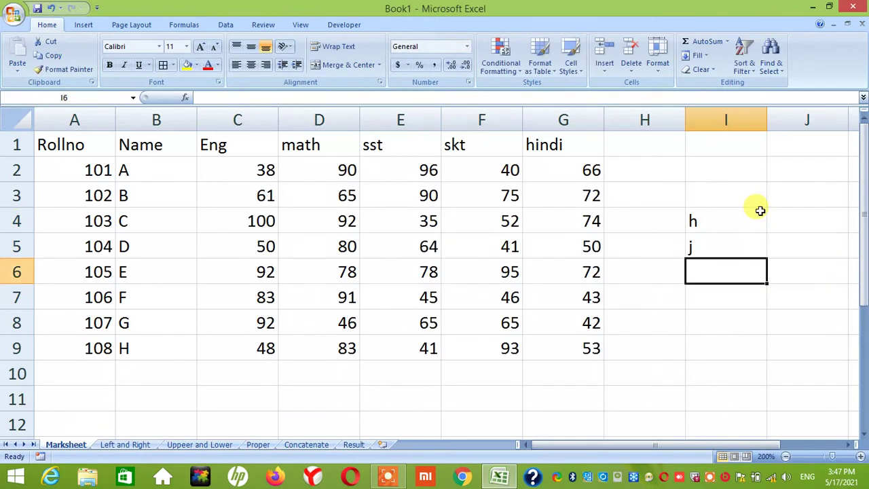
left_click(490, 235)
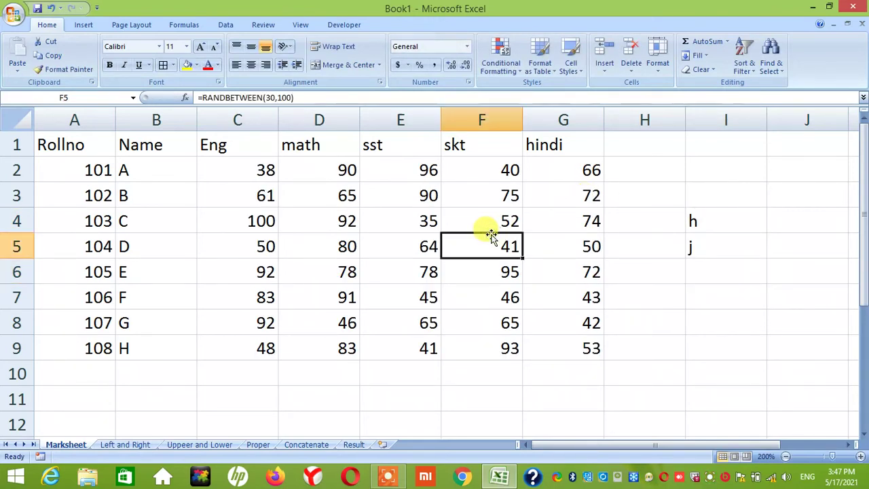
left_click(415, 193)
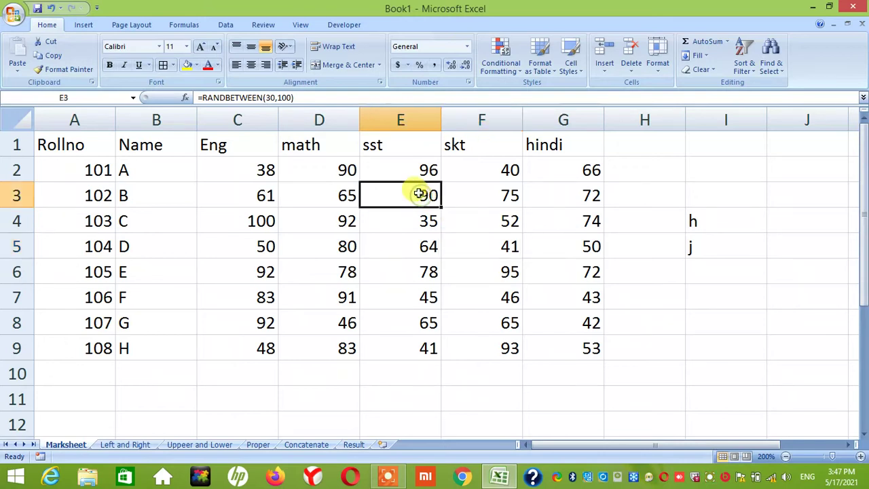
left_click(296, 97)
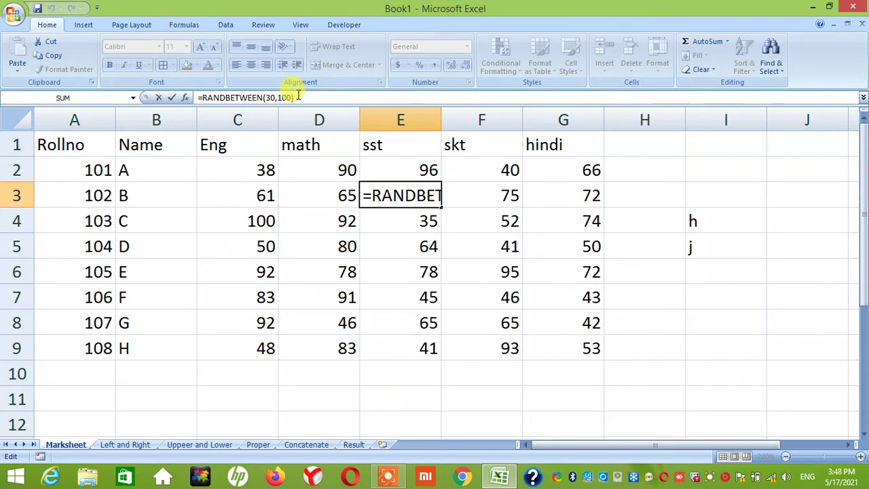
Copy the random marks of all students in C2:G9
left_click(207, 164)
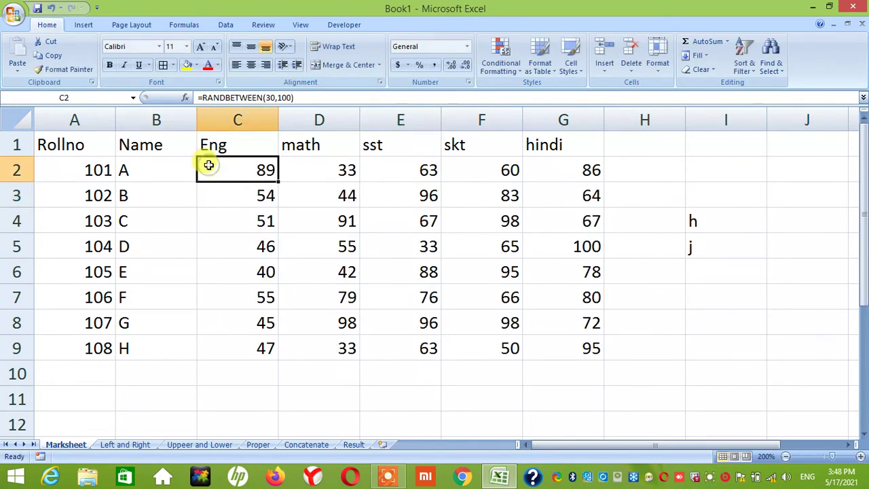
key("shift+Down")
key("shift+Down")
key("shift+Down")
key("shift+Down")
key("shift+Down")
key("shift+Down")
key("shift+Down")
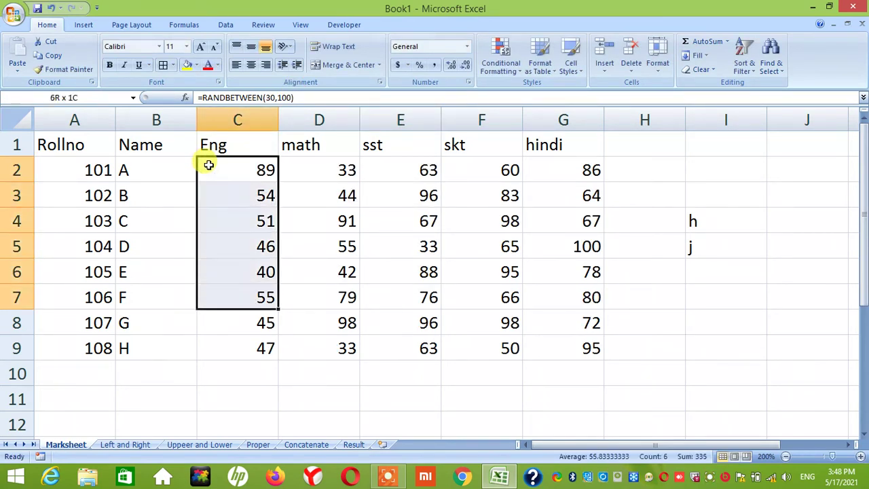
key("shift+Right")
key("shift+Right")
key("shift+Right")
key("shift+Right")
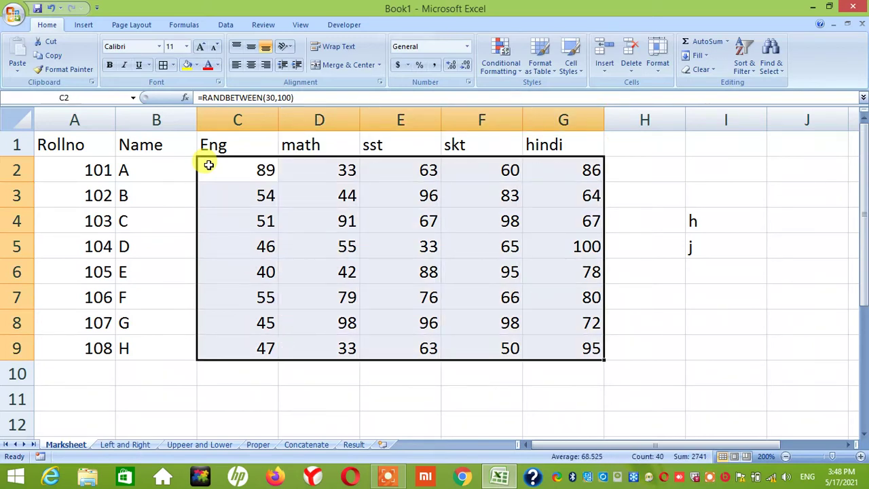
left_click(50, 56)
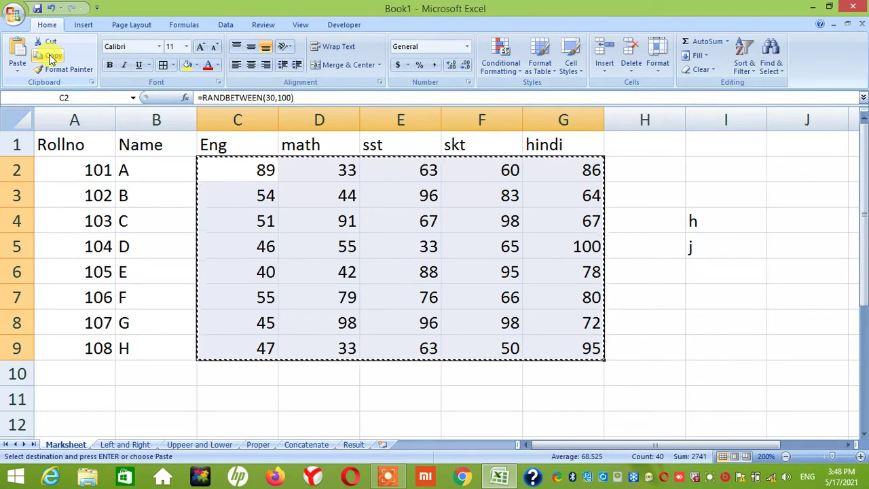
Replace the mark formulas in C2:G9 with fixed numbers using Paste Special Values, and check a few of the mark cells
left_click(18, 69)
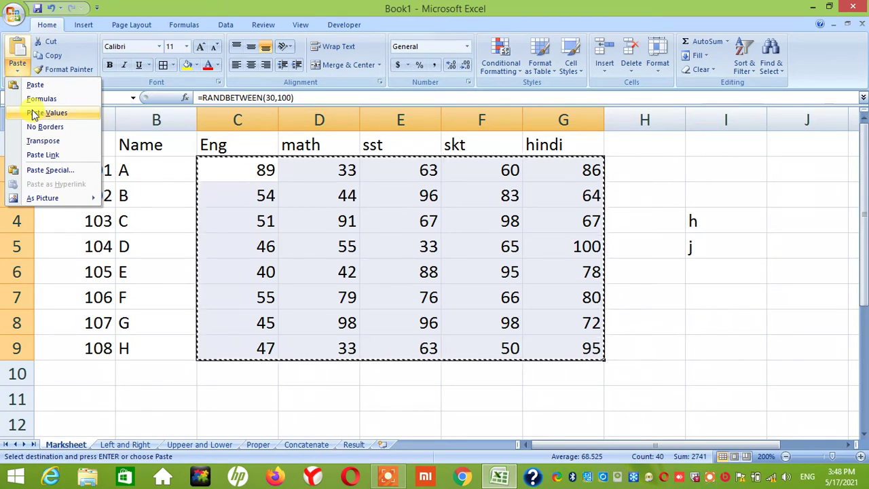
left_click(40, 170)
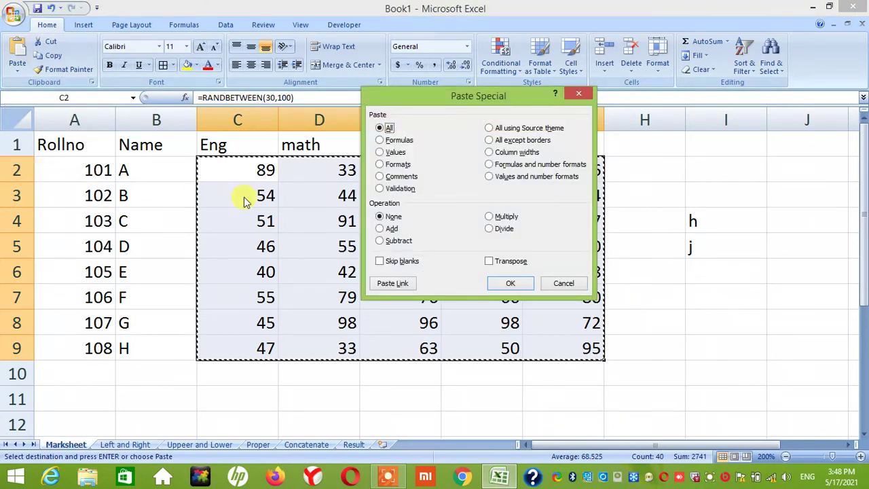
left_click(384, 153)
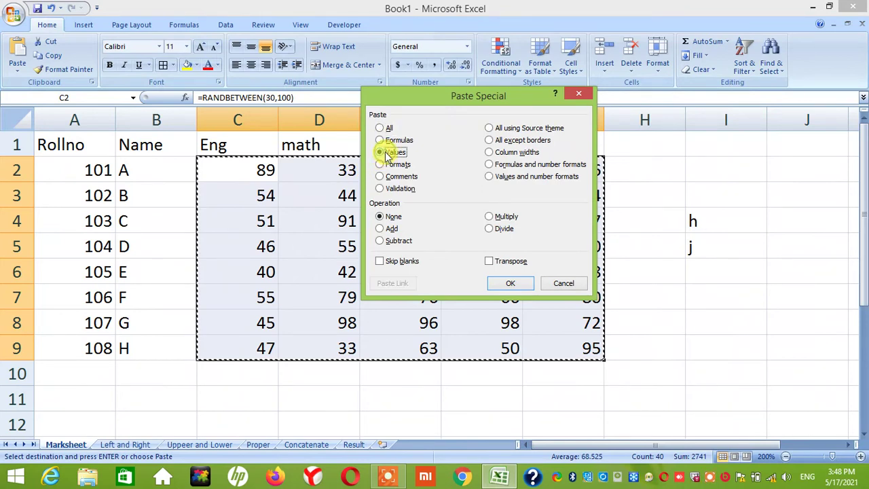
left_click(509, 284)
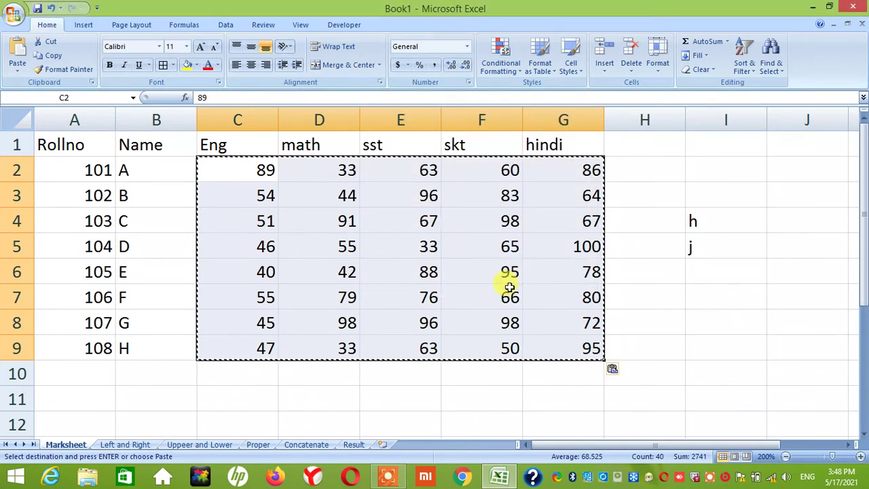
left_click(660, 312)
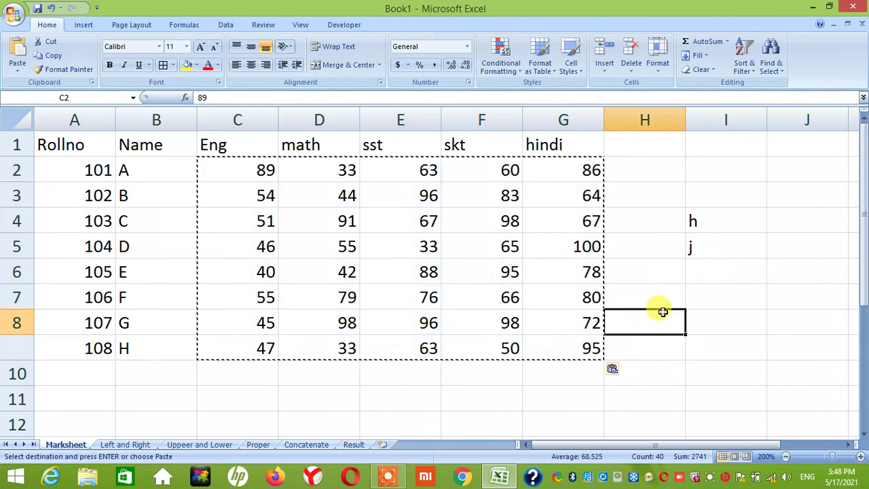
left_click(577, 247)
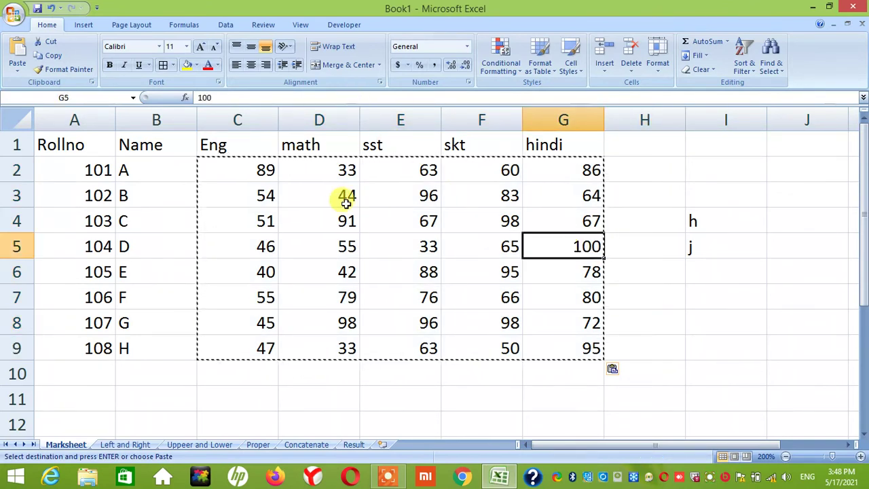
left_click(346, 243)
left_click(453, 212)
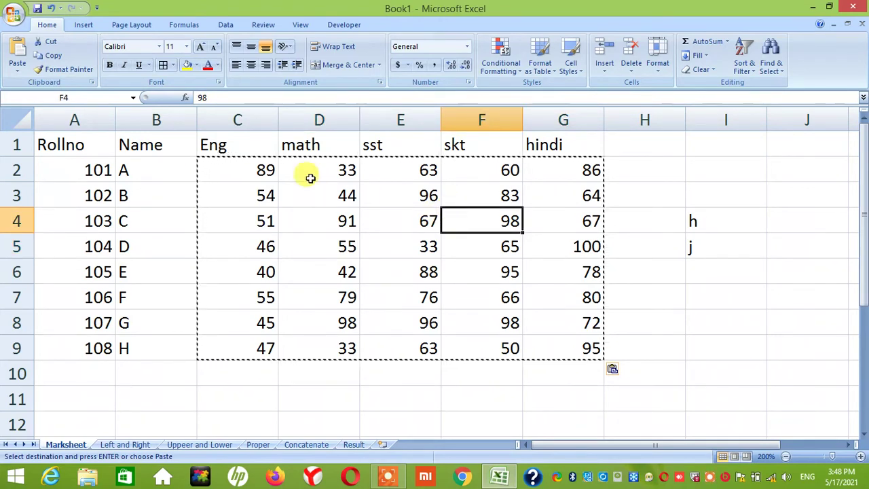
Centre the contents of the marksheet table A1:G9 and apply all borders to it
left_click(85, 144)
key("shift+Down")
key("shift+Down")
key("shift+Down")
key("shift+Down")
key("shift+Down")
key("shift+Down")
key("shift+Down")
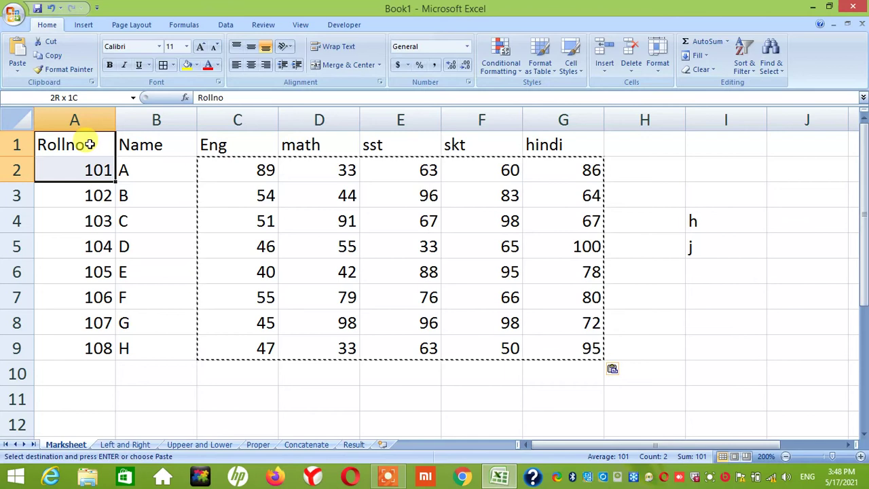
key("shift+Down")
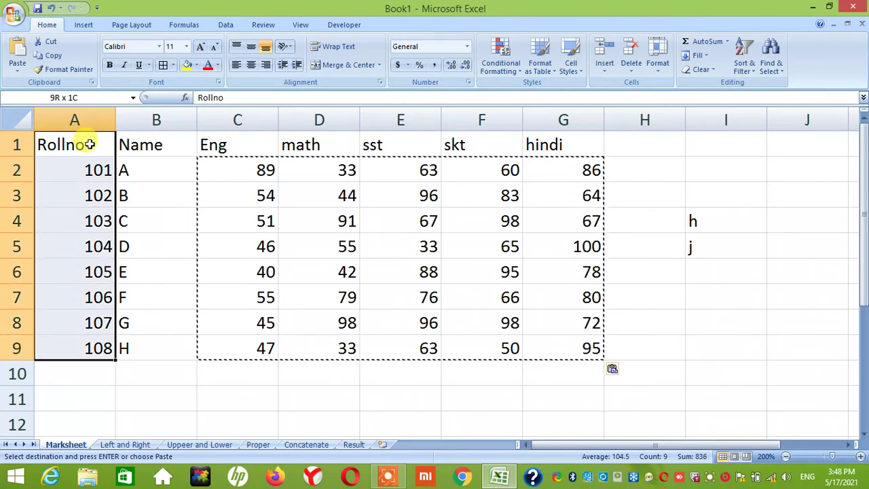
key("shift+Right")
key("shift+Right")
key("shift+Right")
key("shift+Right")
key("shift+Right")
key("shift+Right")
key("shift+Right")
key("shift+Left")
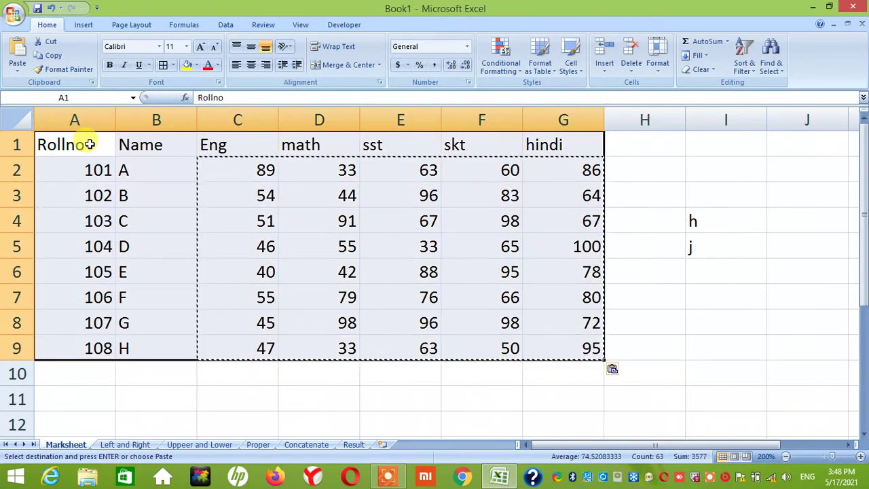
left_click(250, 65)
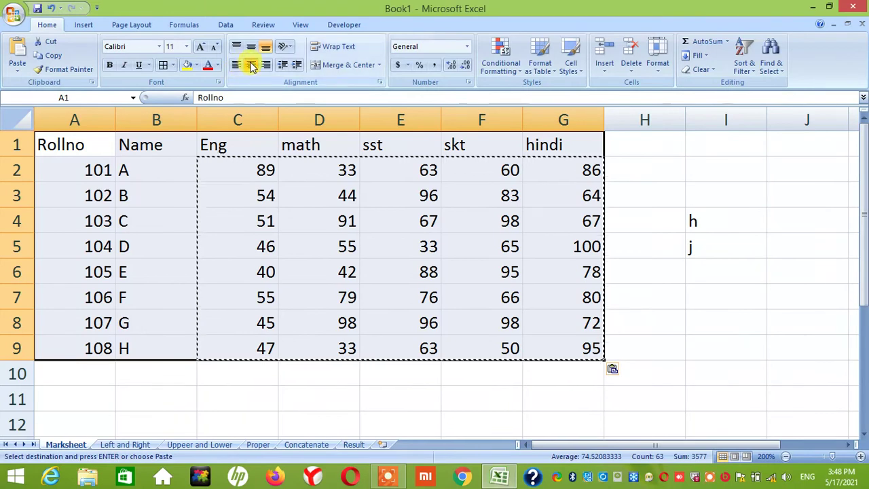
left_click(165, 65)
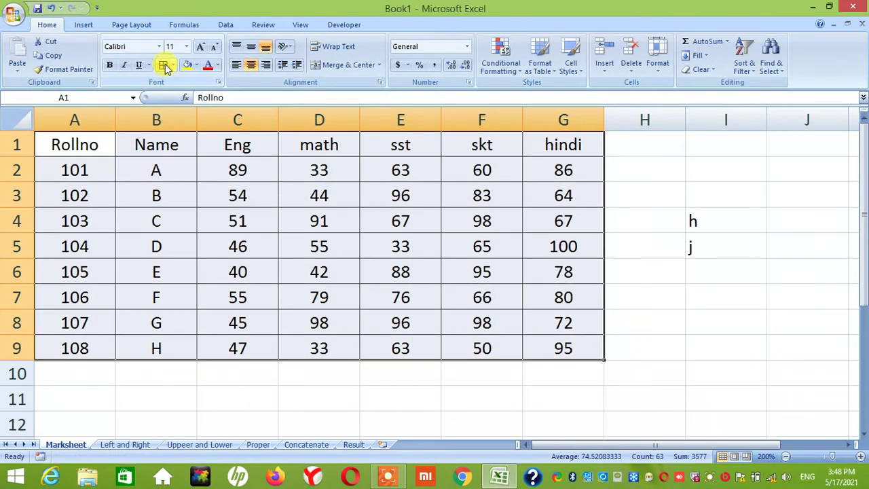
Add the column headings Total, Average, Max and Min in H1 through K1
left_click(651, 139)
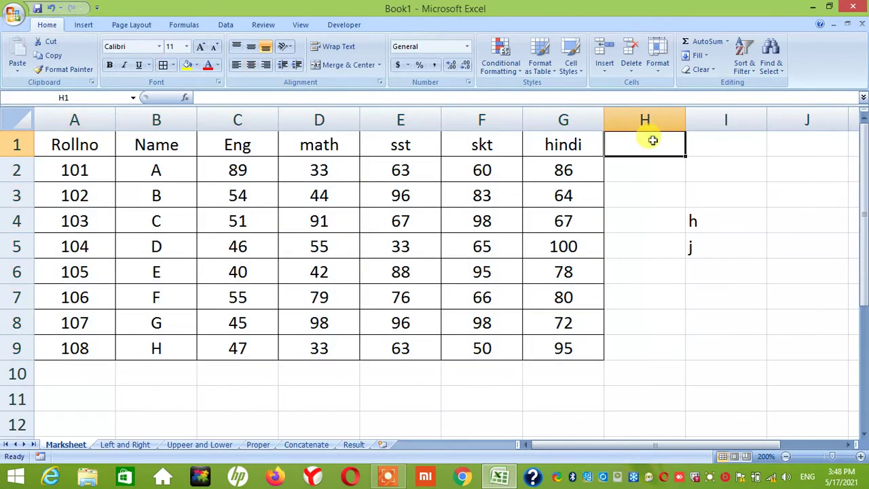
type("Total")
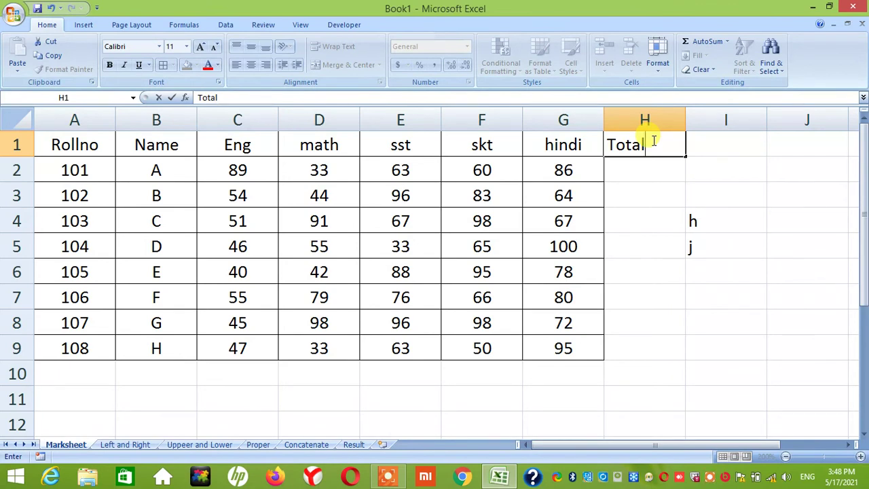
key("Tab")
type("Ave")
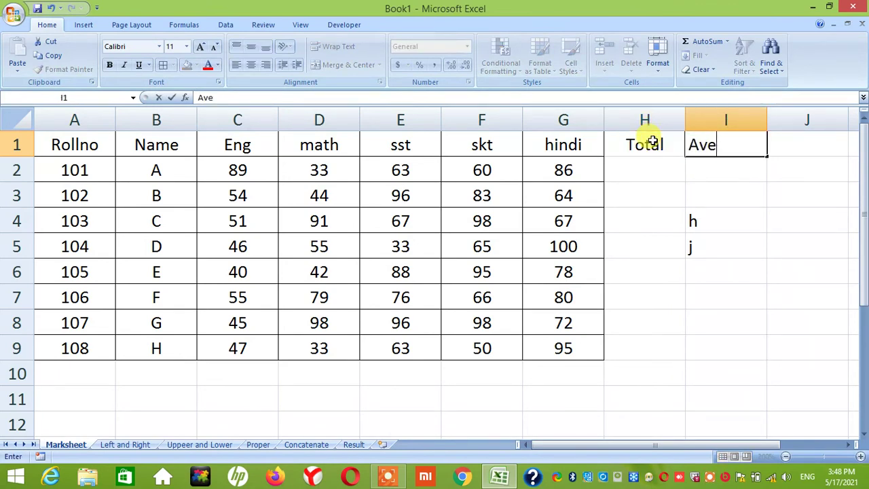
type("rage")
key("Tab")
type("Max")
key("Tab")
type("Min")
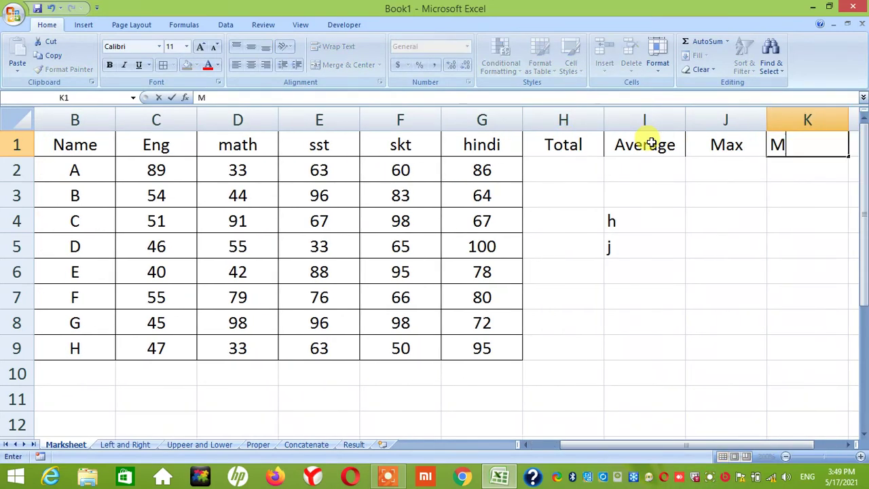
key("Return")
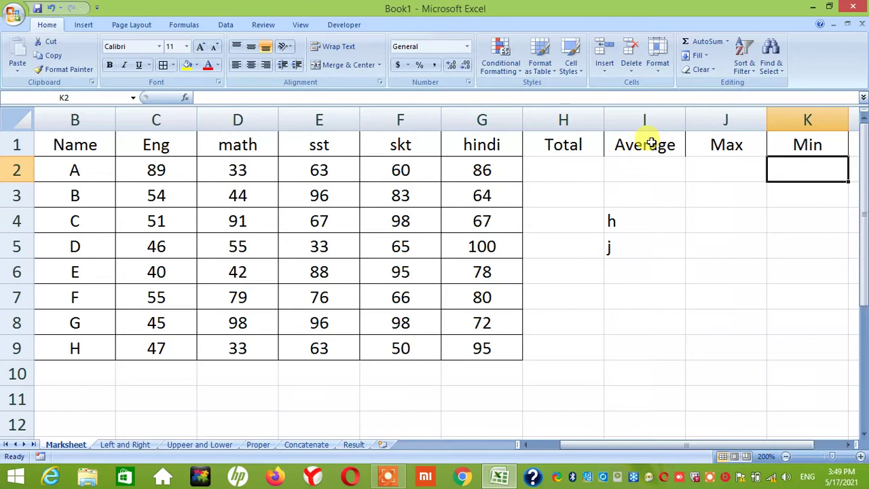
Enter the formula =SUM(c2:g2) in H2 to total the first student's marks
key("Left")
key("Left")
key("Left")
type("=")
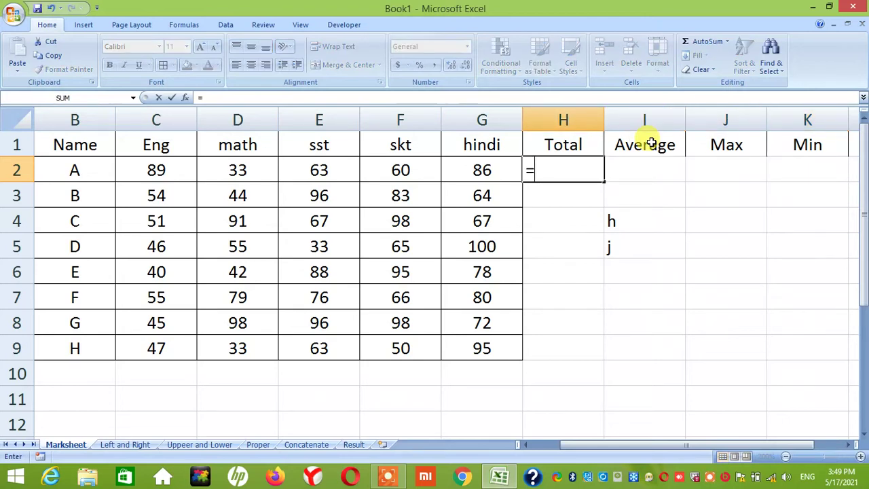
type("sum")
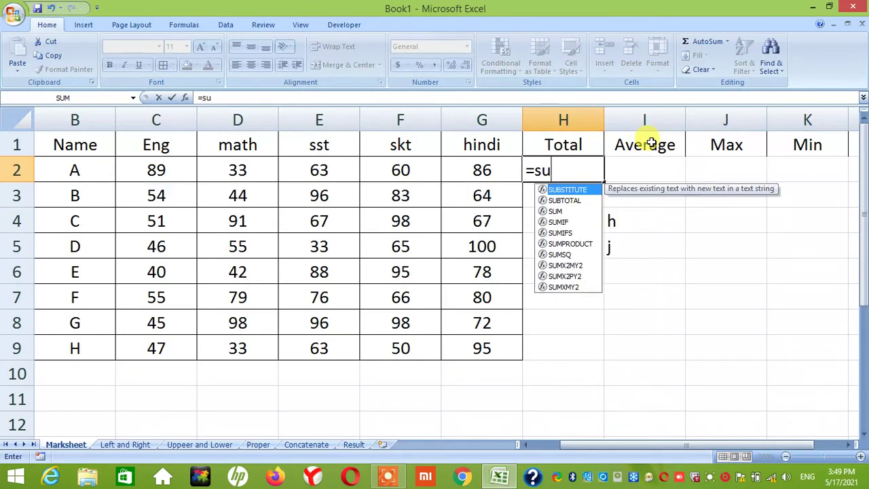
key("Tab")
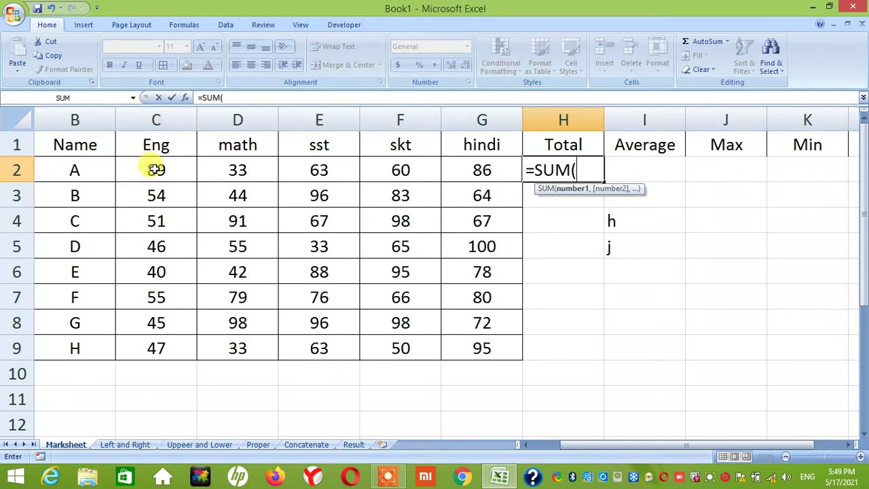
type("c2:")
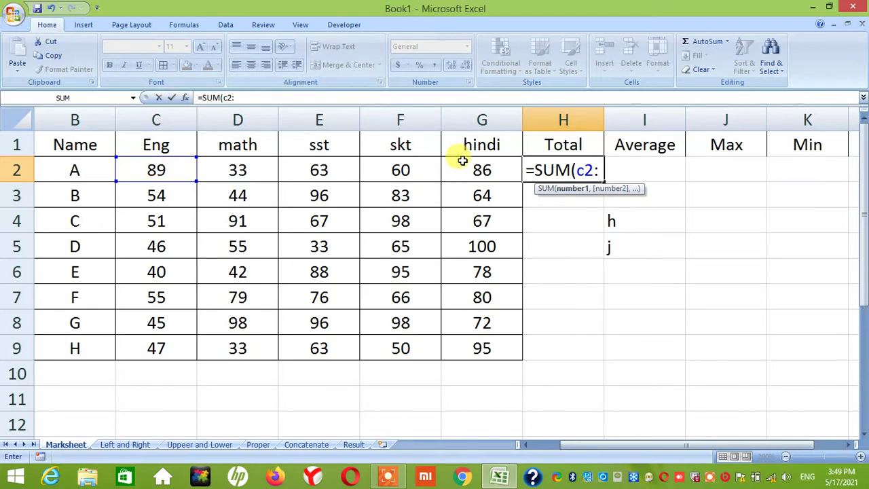
type("g2)")
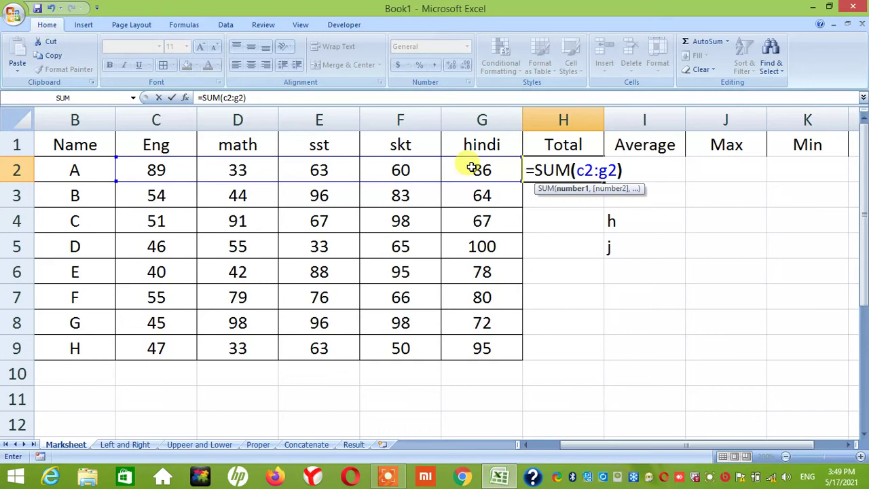
key("Return")
Enter the formula =sum(c3:g3) in H3 to total the second student's marks
type("=sum")
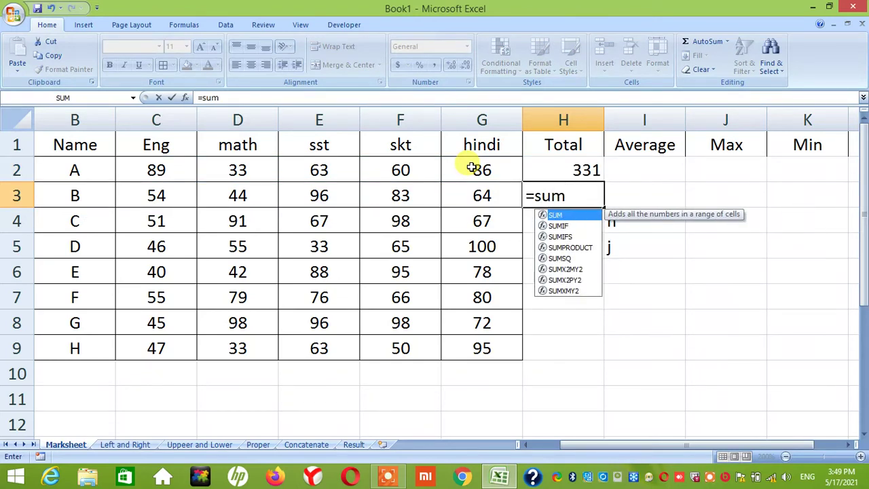
type("(")
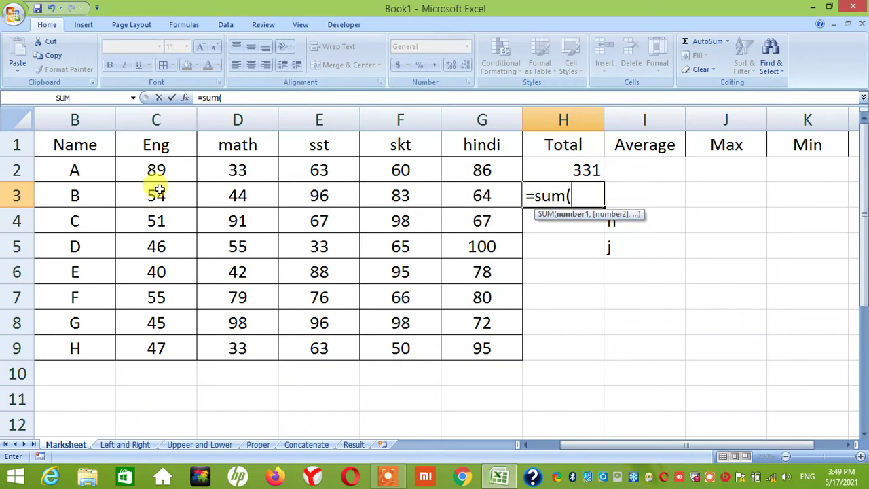
type("c3:")
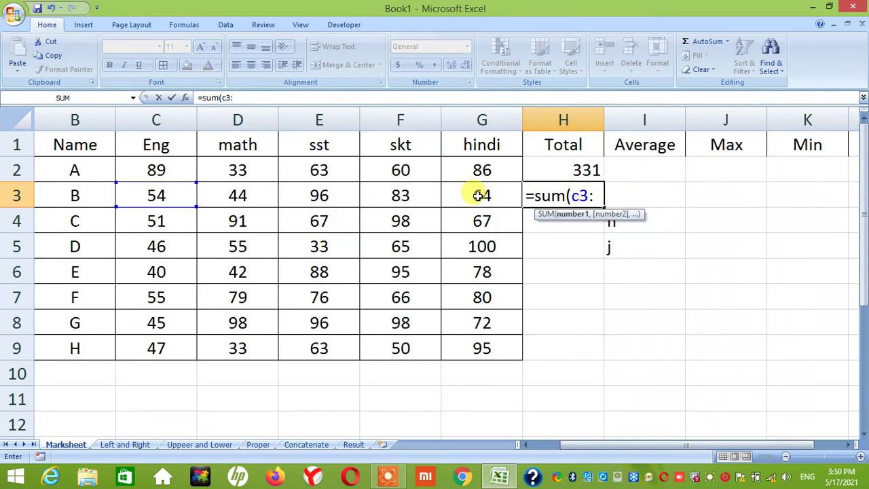
type("g3")
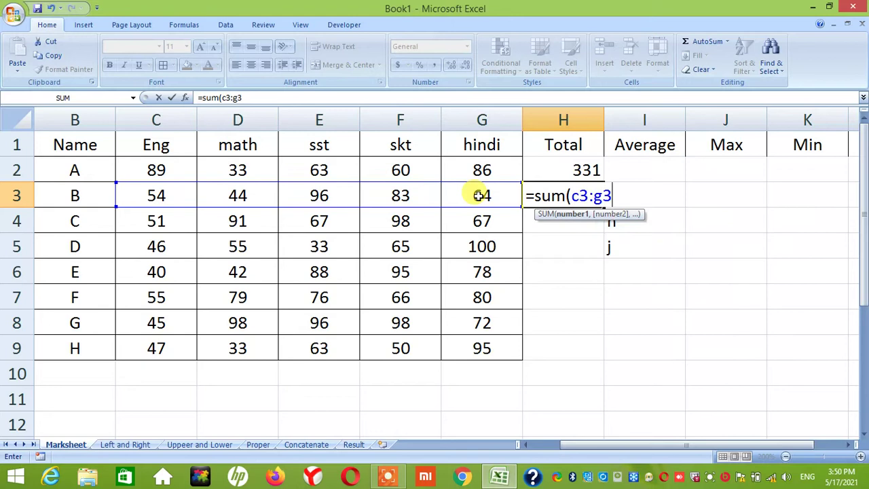
key("Return")
Enter the formula =SUM(c4:g4) in H4 to total the third student's marks
type("=sum")
key("Tab")
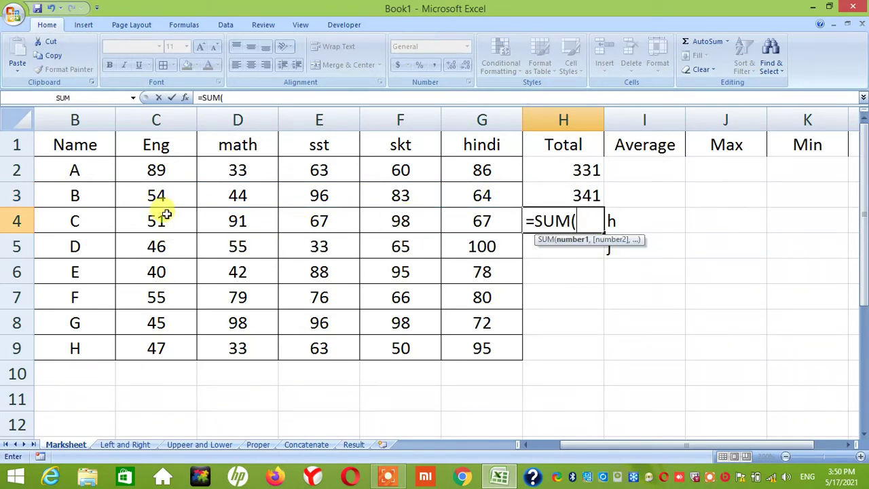
type("c4:g4")
key("Return")
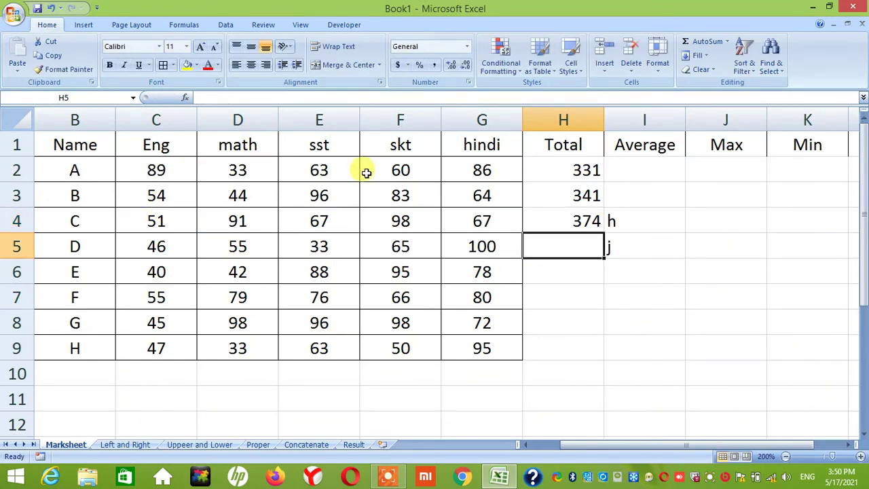
Enter the formula =AVERAGE(c2:g2) in I2 to average the first student's marks
left_click(615, 163)
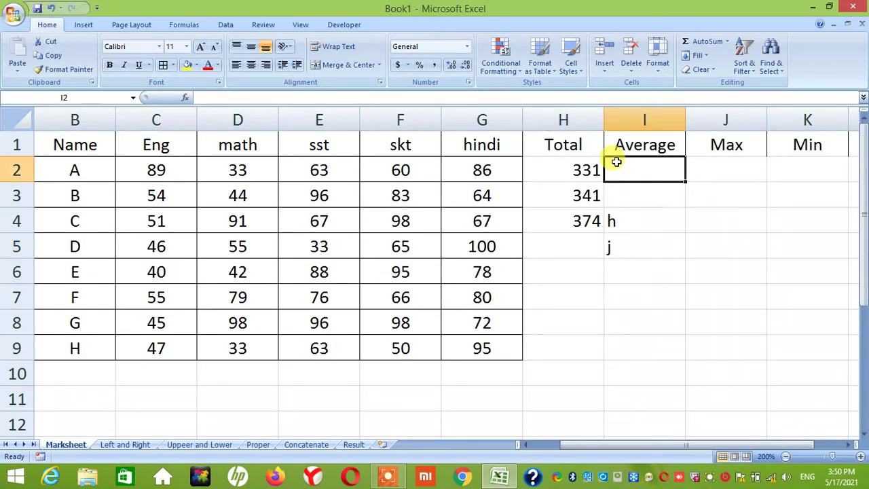
type("=av")
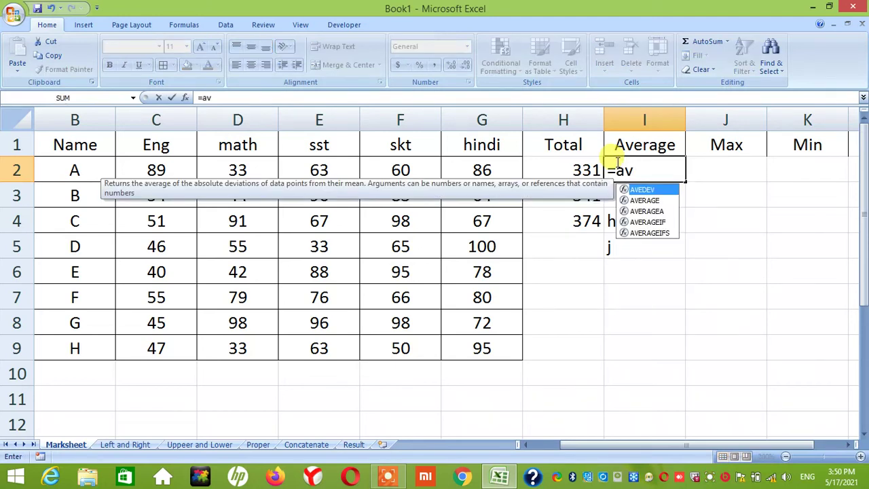
key("Down")
key("Tab")
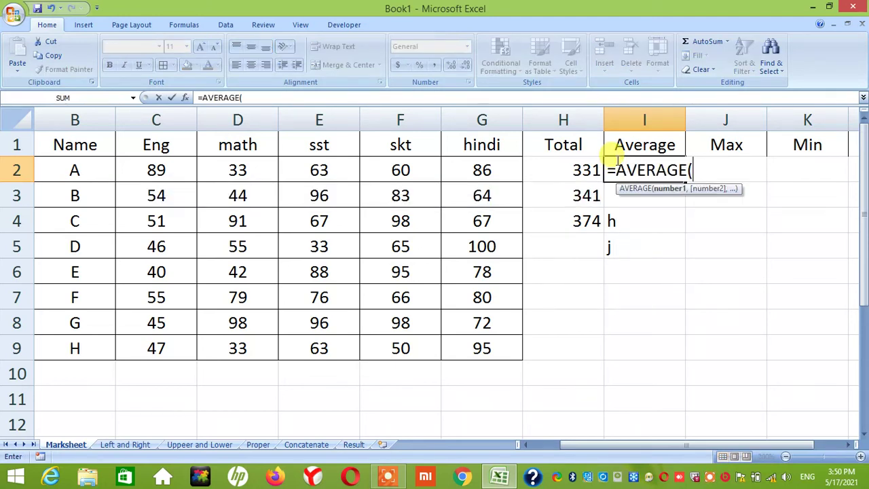
type("c2:g")
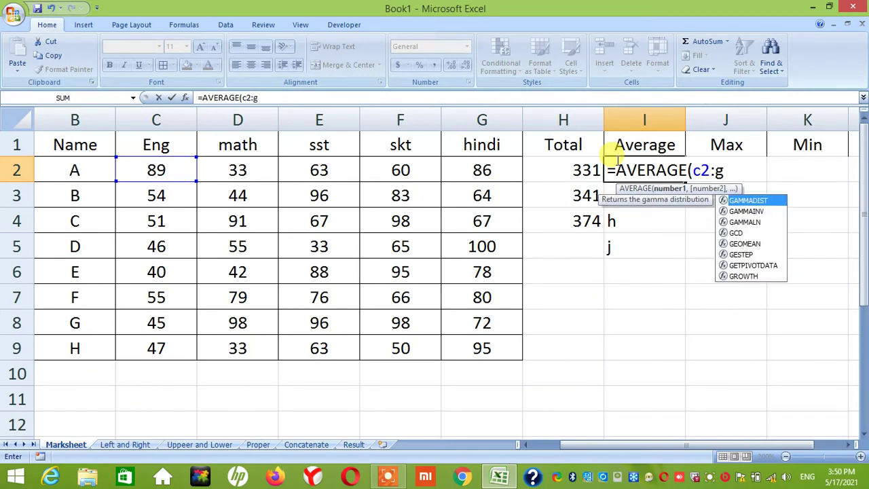
type("2)")
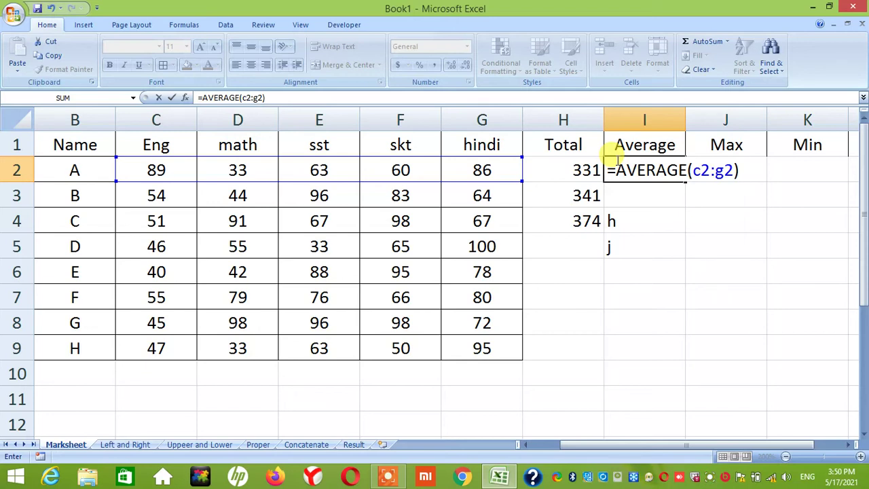
key("Return")
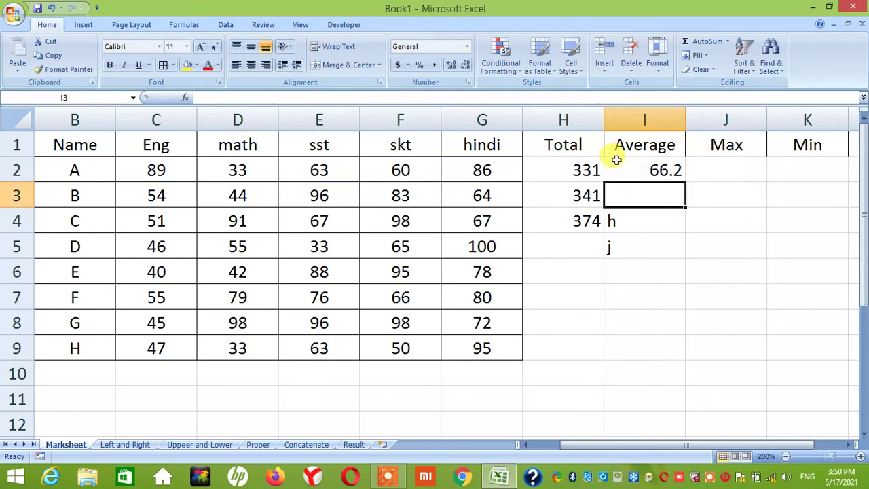
Enter the formula =AVERAGE(c3:g3) in I3 to average the second student's marks
type("=av")
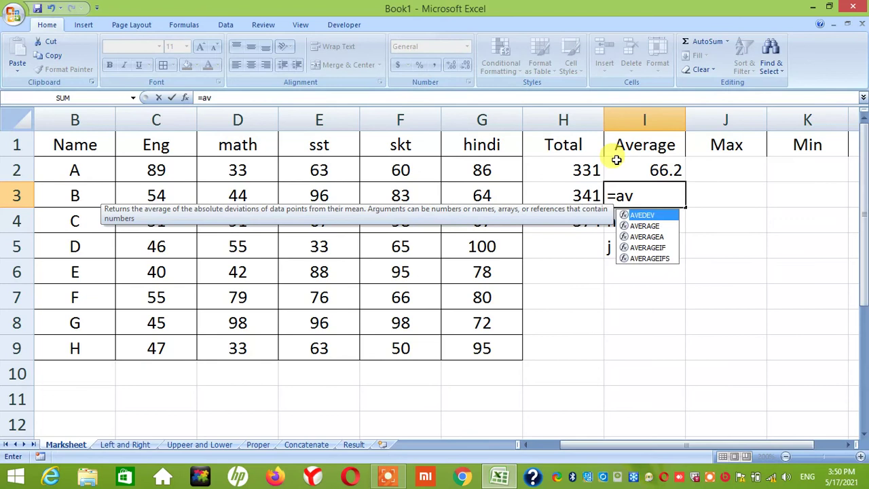
key("Down")
key("Tab")
type("c3:g3)")
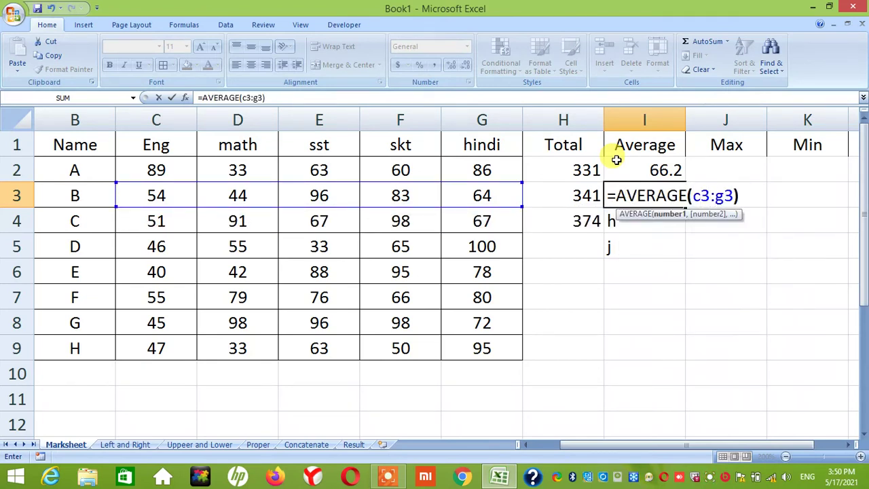
key("Return")
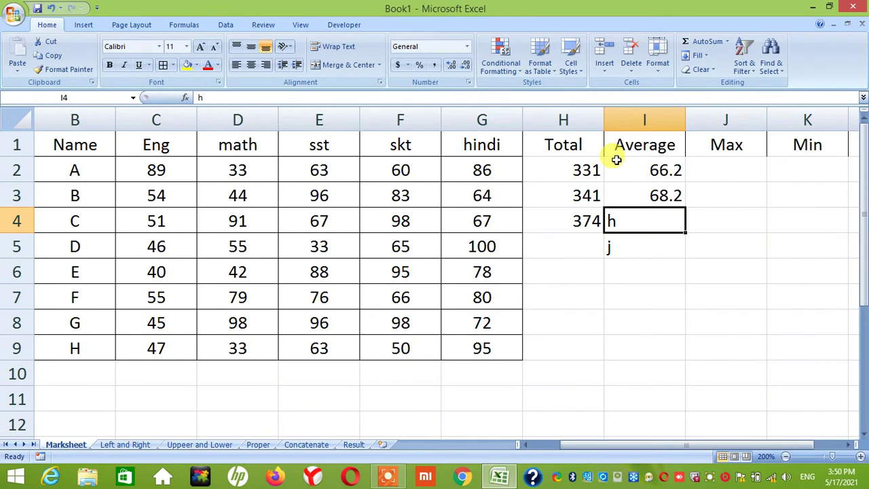
Select the first student's marks in C2:G2 to review the range
left_click(176, 169)
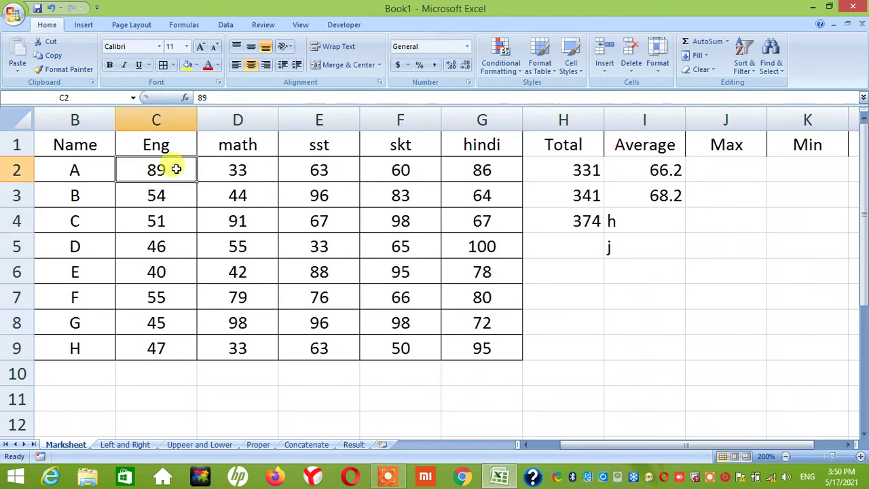
key("shift+Right")
key("shift+Right")
key("shift+Right")
key("shift+Right")
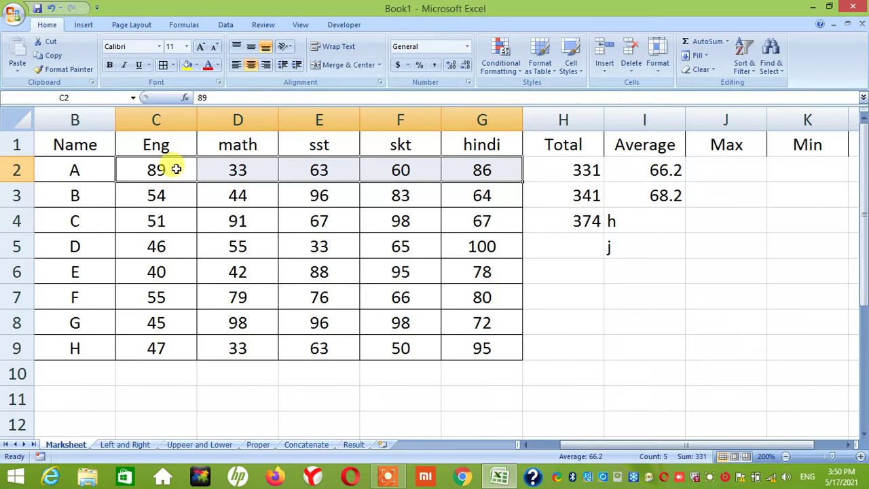
Enter the formula =MAX(C2:G2) in J2 to find the first student's highest mark
left_click(725, 167)
type("=max")
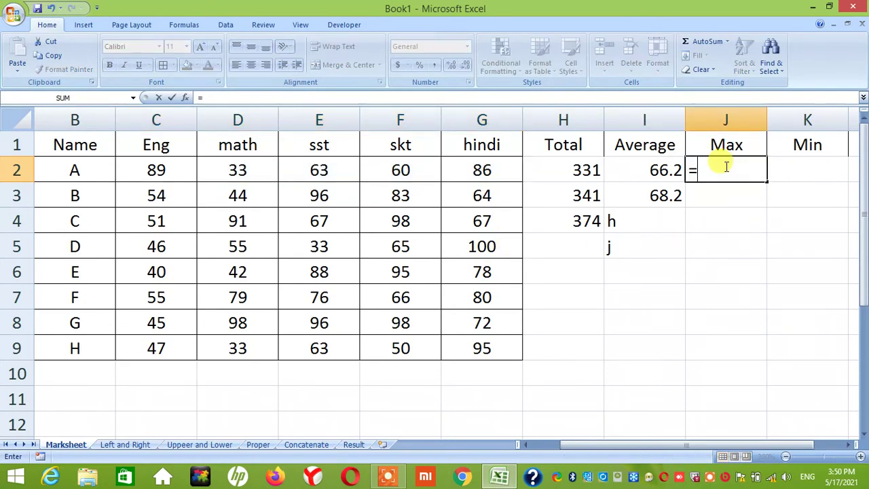
key("Tab")
key("Left")
key("Left")
key("Left")
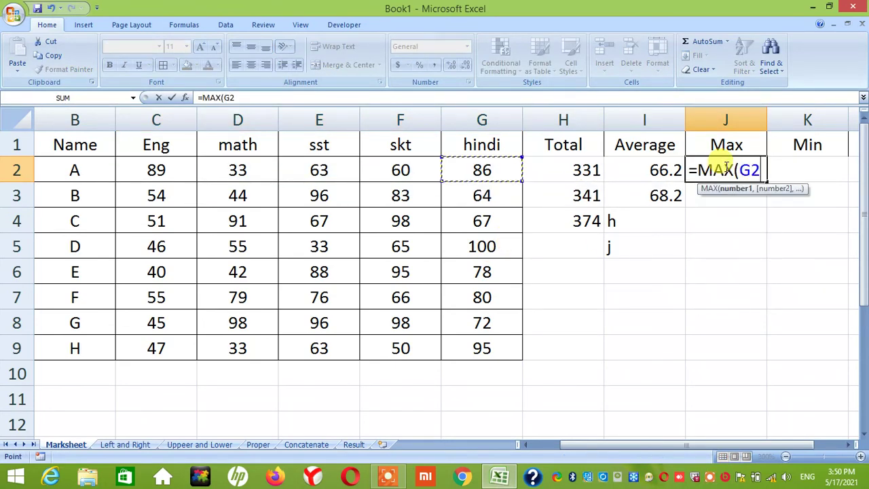
key("shift+Left")
key("shift+Left")
key("shift+Left")
key("shift+Left")
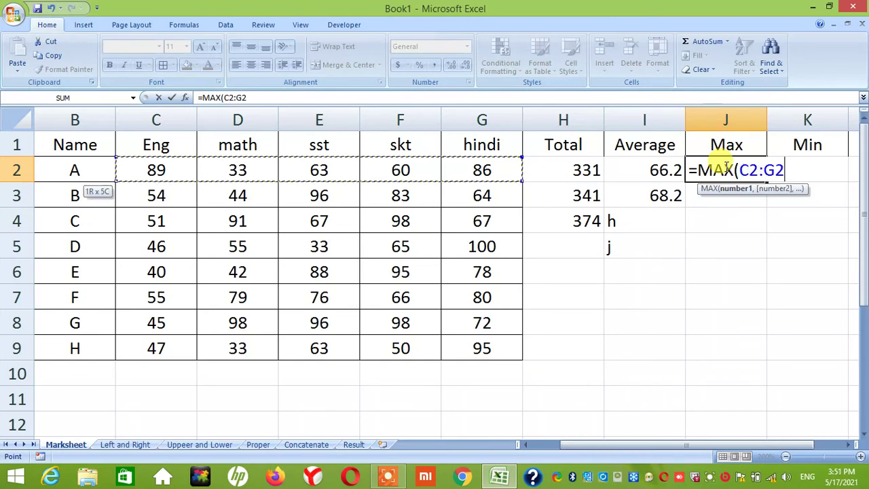
type(")")
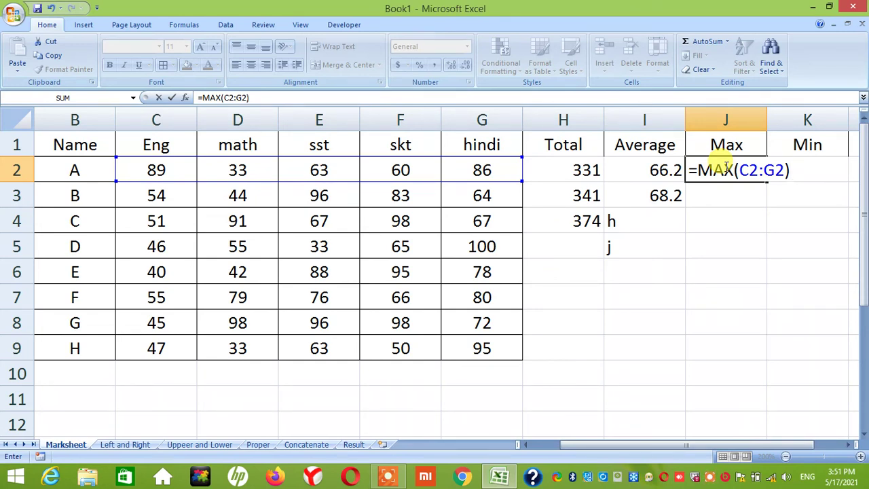
key("Return")
Enter a MAX formula over C3:G3 in J3 to find the second student's highest mark
type("=max")
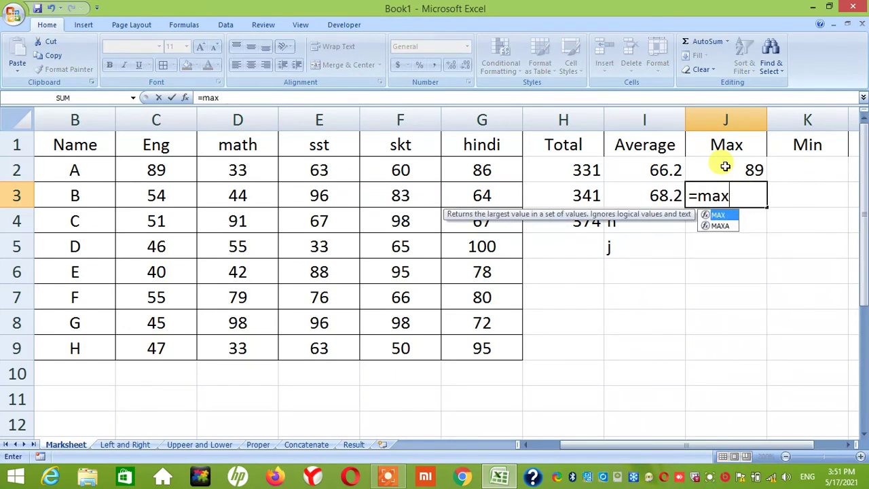
type("(")
key("Left")
key("Left")
key("Left")
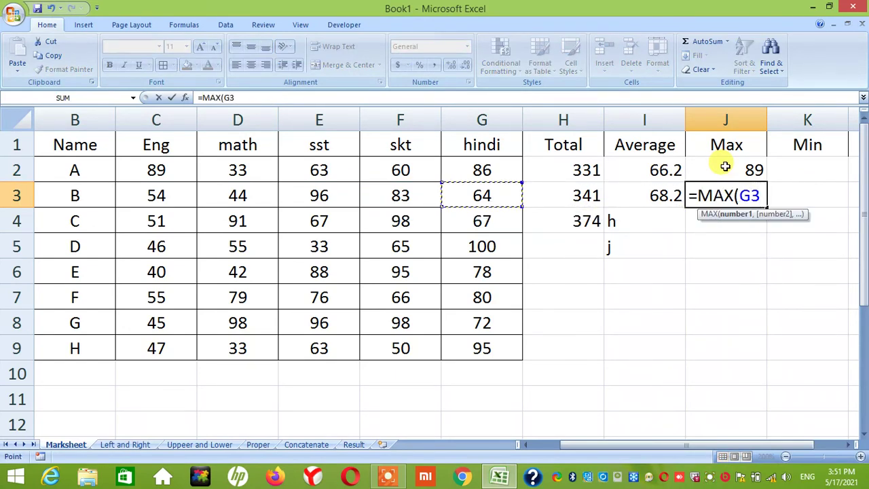
key("shift+Left")
key("shift+Left")
key("shift+Left")
key("shift+Left")
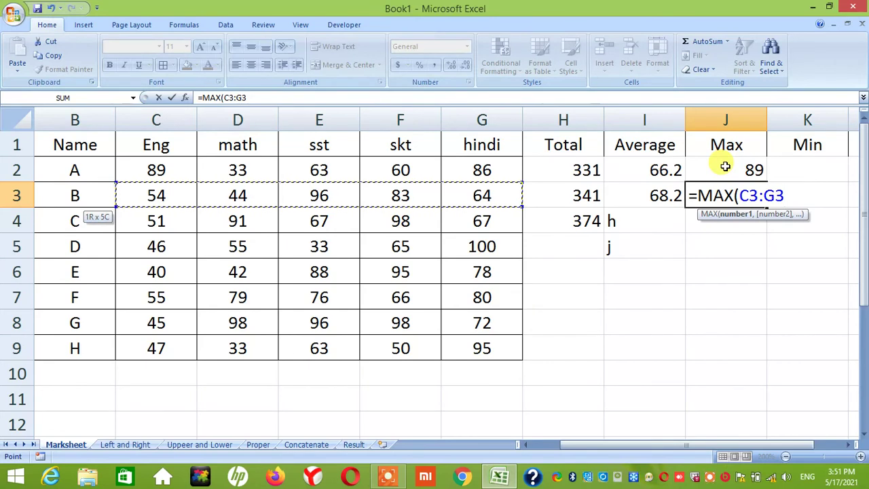
key("Return")
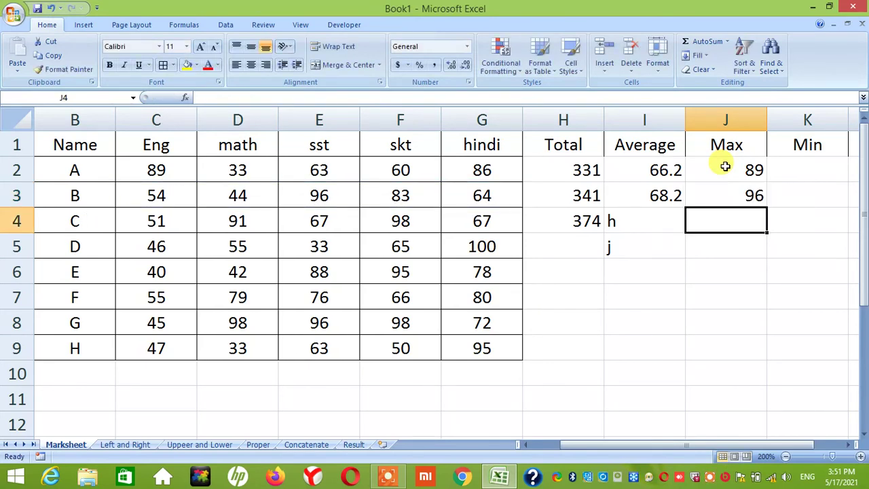
Enter a MIN formula over C2:G2 in K2 to find the first student's lowest mark
key("Up")
key("Up")
key("Up")
key("Right")
key("Down")
type("=")
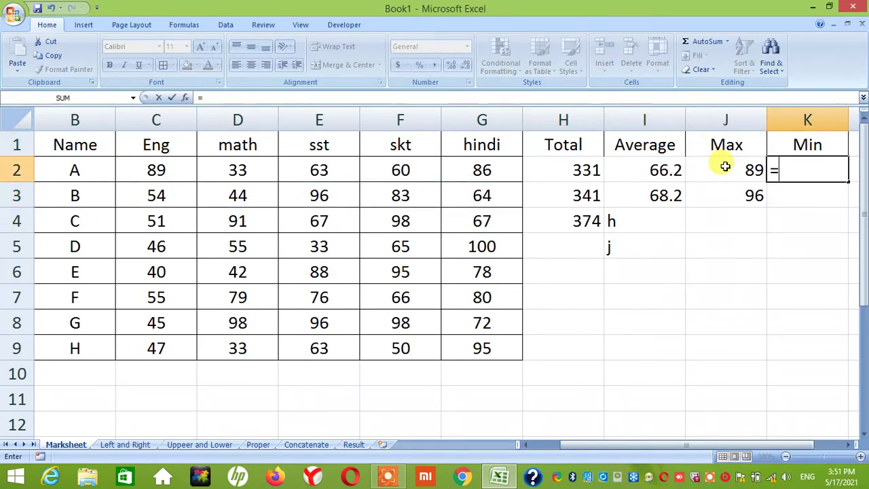
type("min")
key("Tab")
key("Left")
key("Left")
key("Left")
key("Left")
key("shift+Left")
key("shift+Left")
key("shift+Left")
key("shift+Left")
key("Return")
Enter a MIN formula over C3:G3 in K3 to find the second student's lowest mark
type("=min")
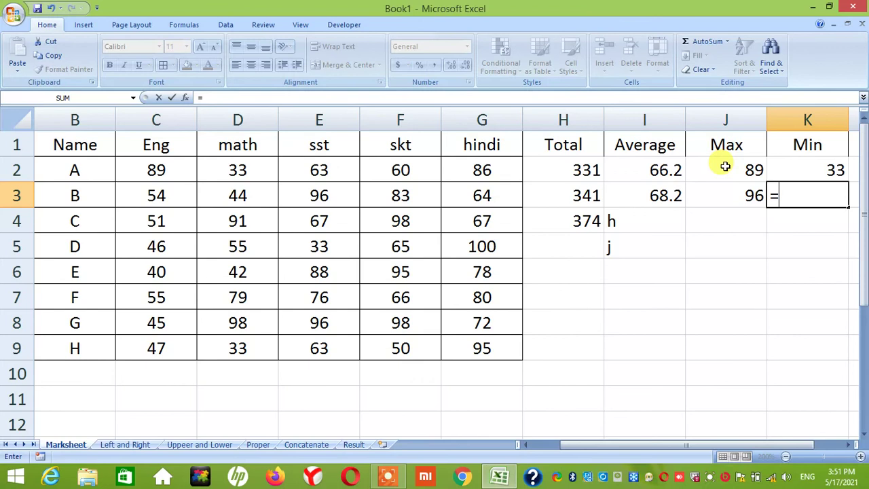
key("Tab")
key("Left")
key("Left")
key("Left")
key("Left")
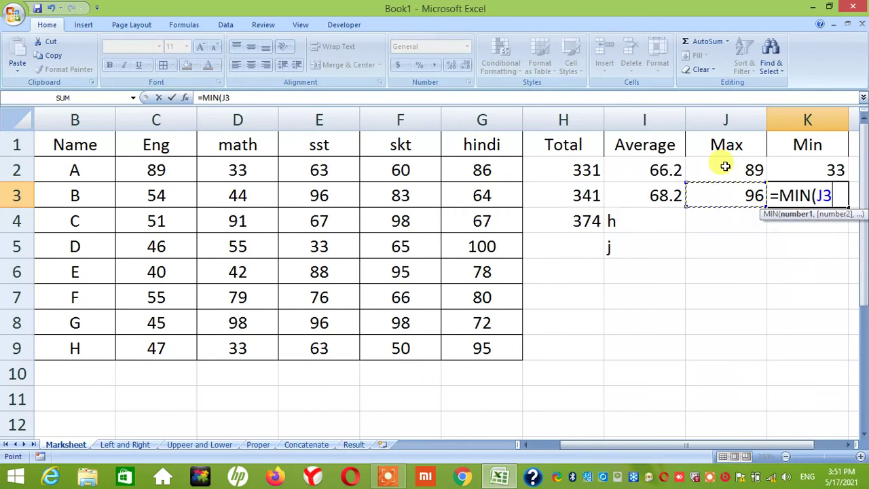
key("shift+Left")
key("shift+Left")
key("shift+Left")
key("shift+Left")
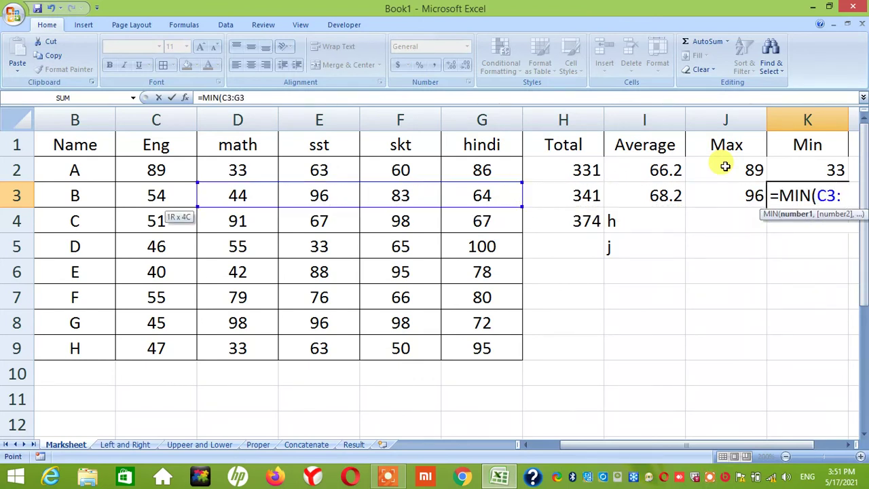
key("Return")
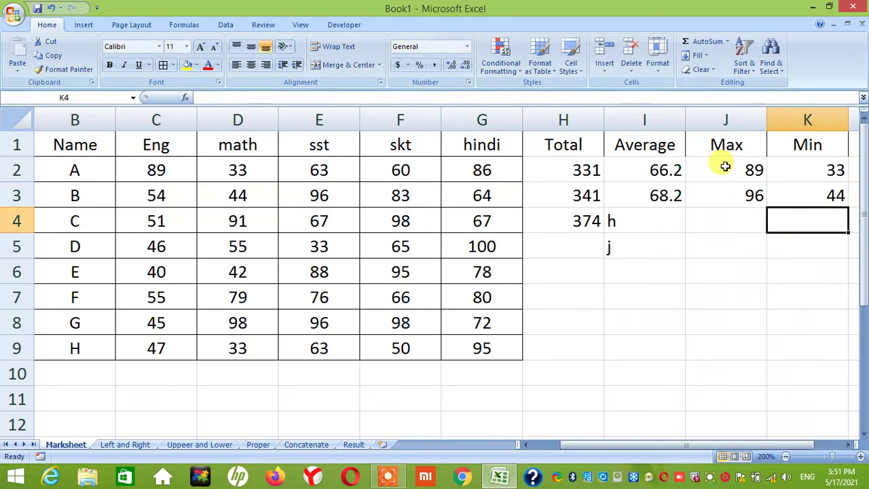
left_click(387, 473)
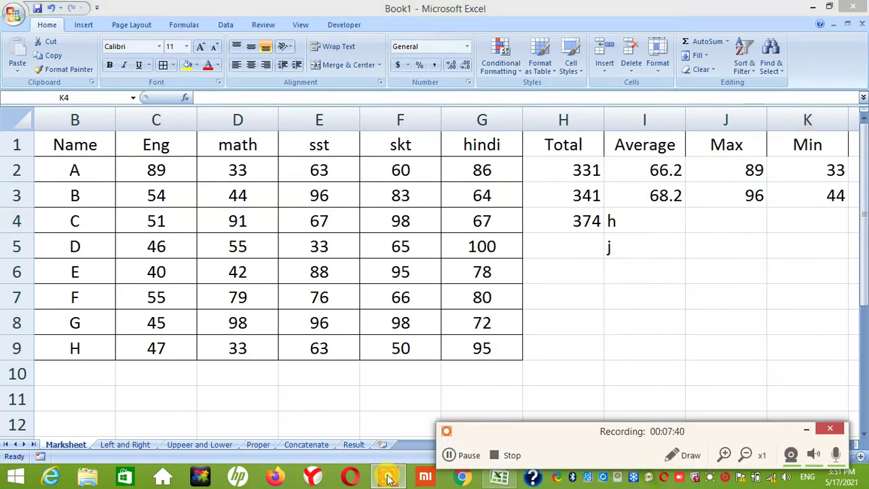
double_click(362, 392)
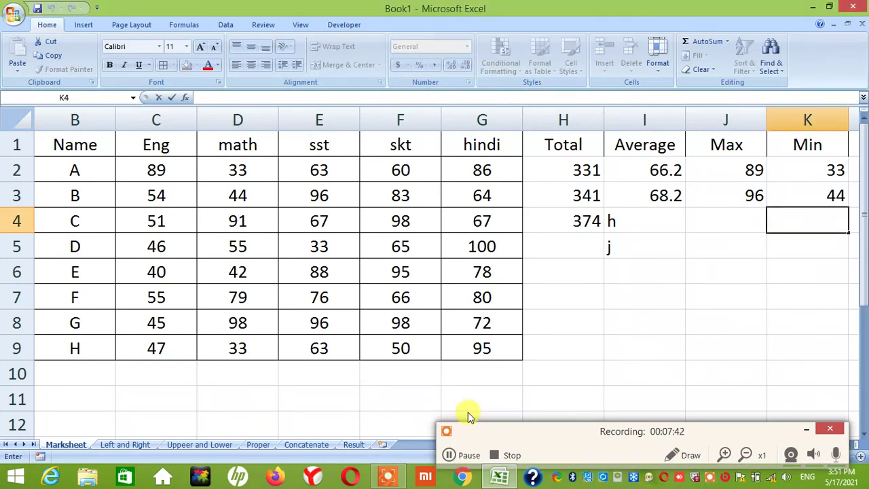
left_click(618, 392)
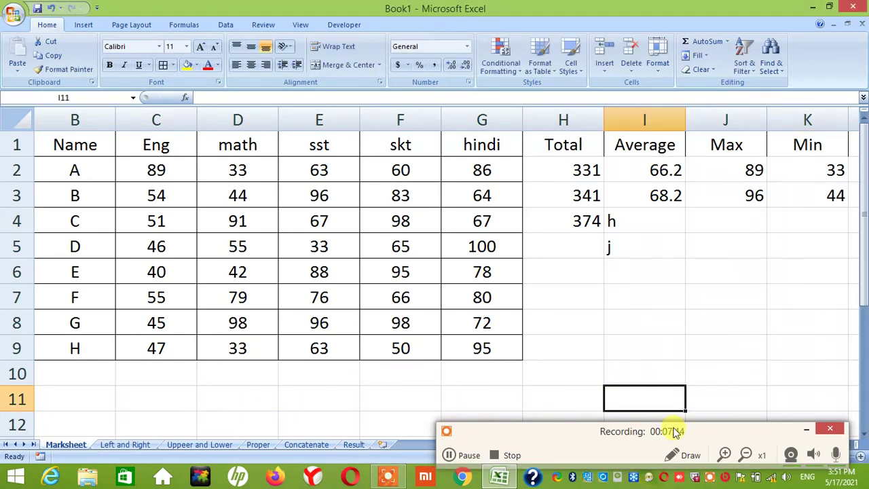
left_click(808, 433)
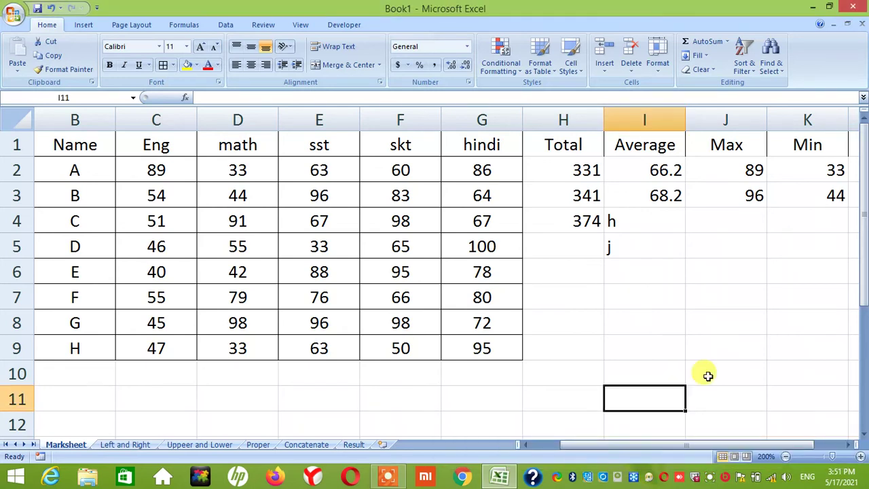
Switch to the Left and Right sheet and select cell C2 under the Left heading
left_click(134, 446)
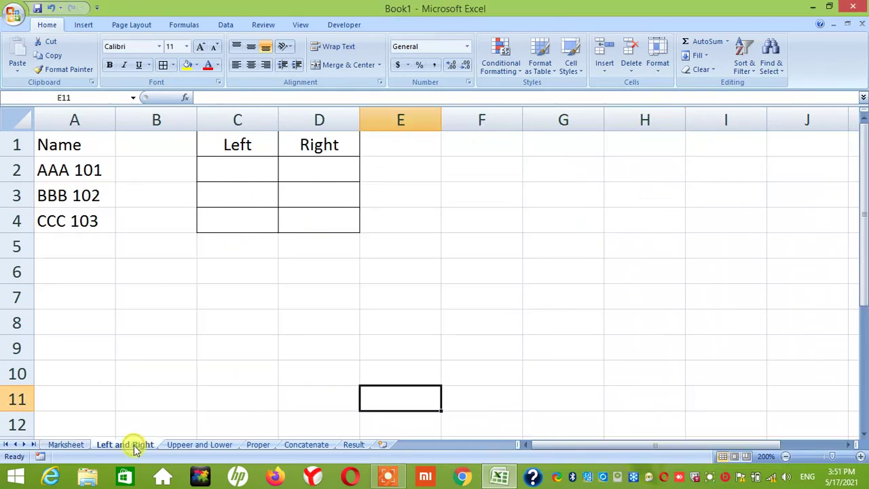
left_click(254, 167)
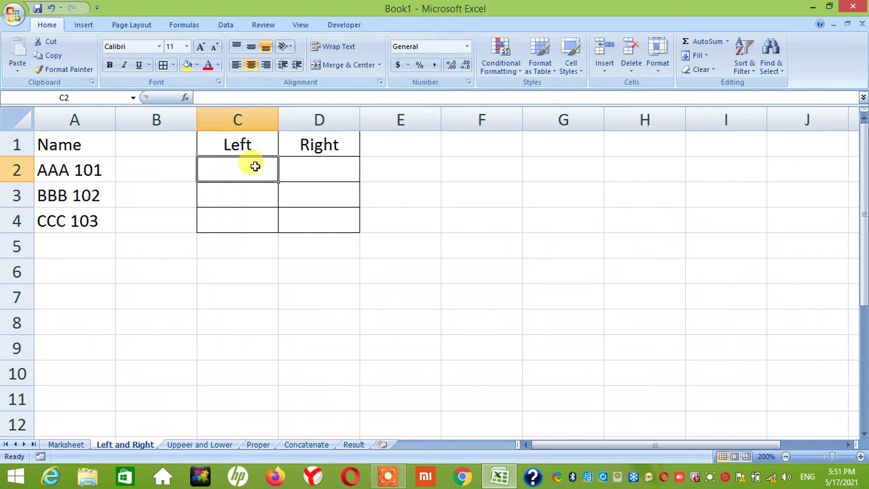
type("=le")
key("Tab")
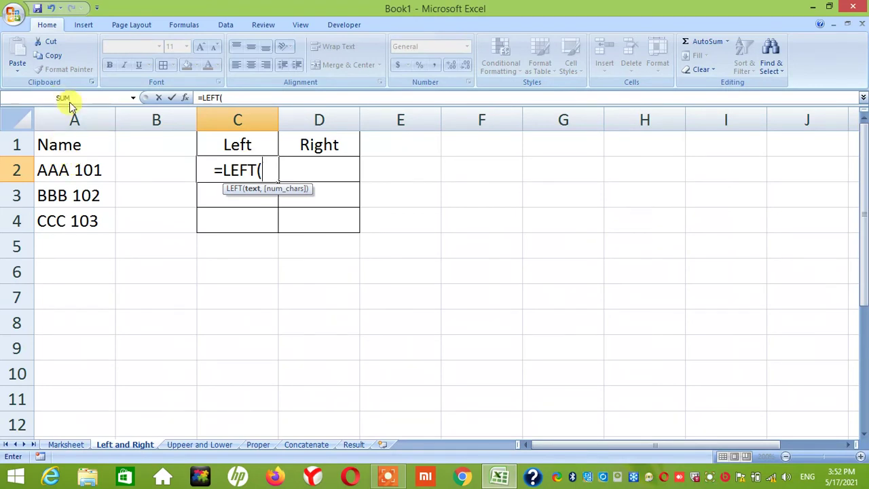
key("Escape")
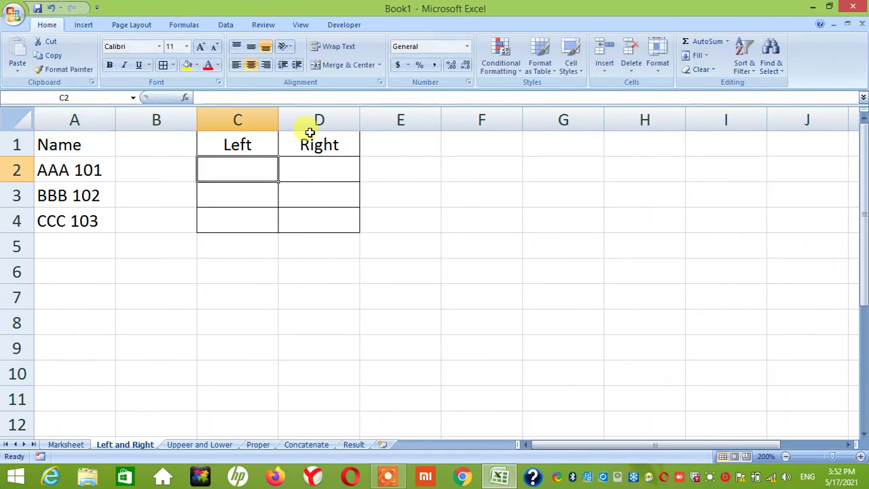
Try the formula =LEFT(A2,3) in C2 and clear the cell again
type("=le")
key("Tab")
type("a")
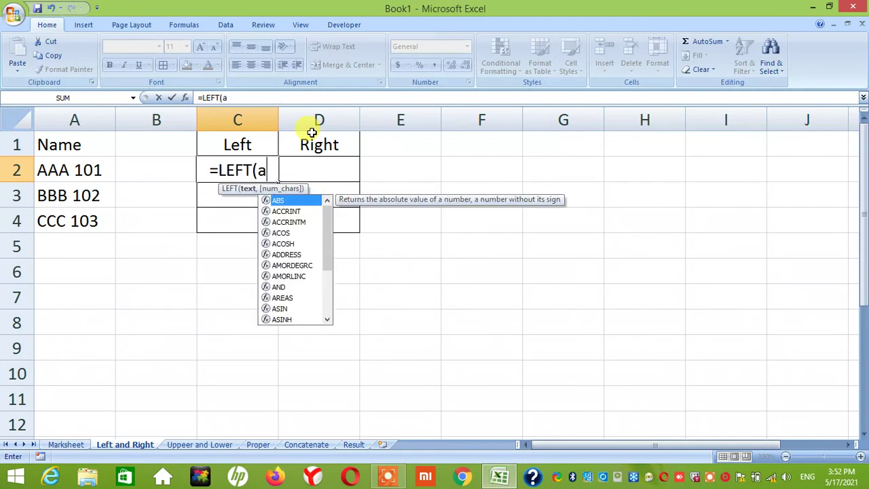
type("2,")
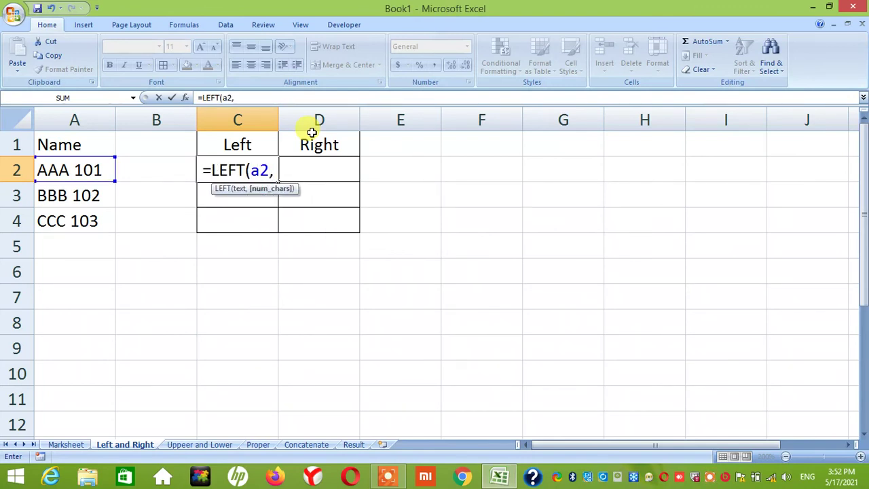
type("3)")
key("Return")
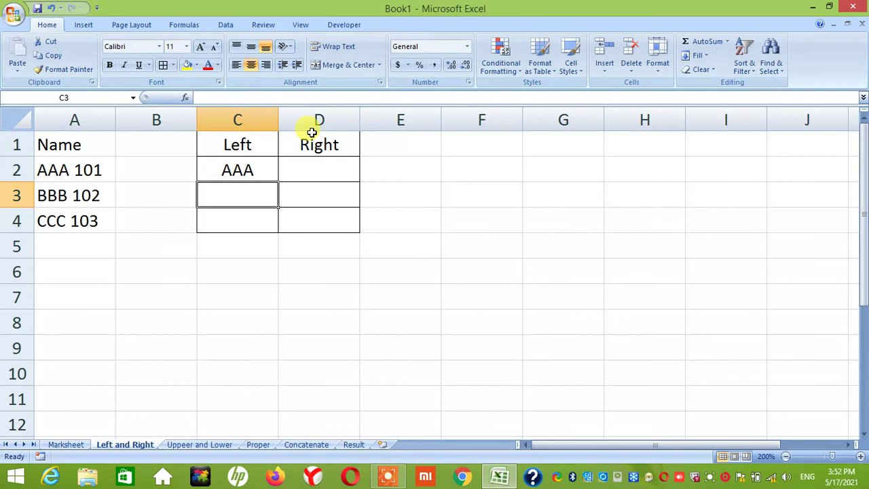
key("Up")
key("Delete")
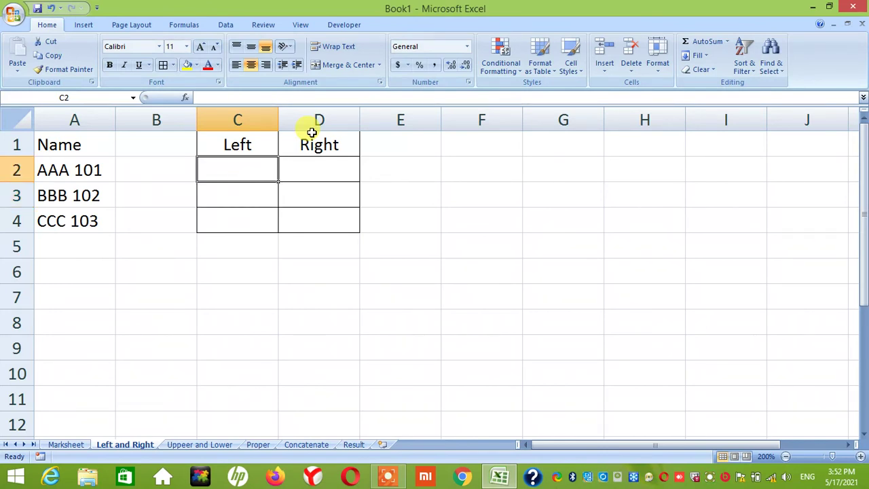
Enter the formula =LEFT(A2,2) in C2 to extract the first two characters of the name in A2
type("=le")
key("Tab")
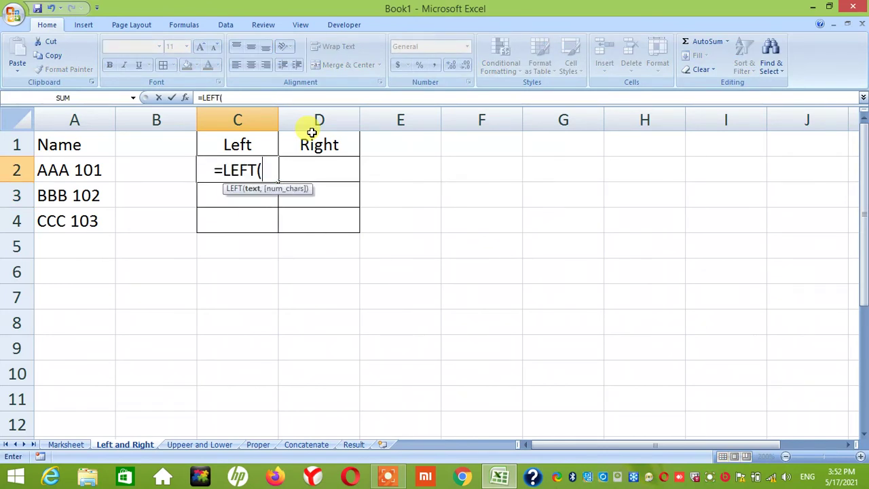
left_click(101, 166)
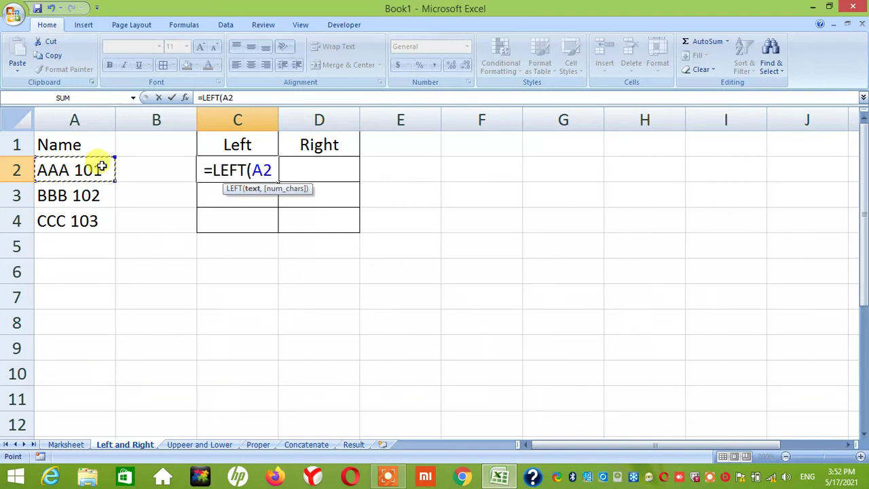
type(",")
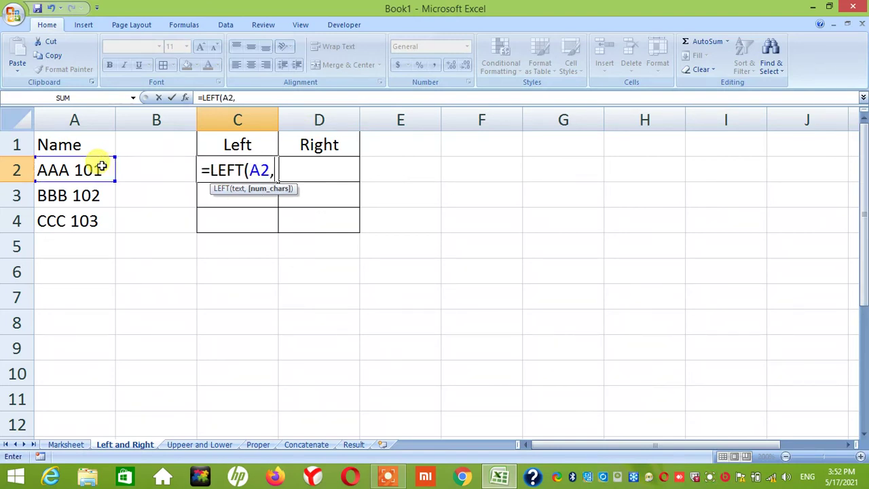
type("2)")
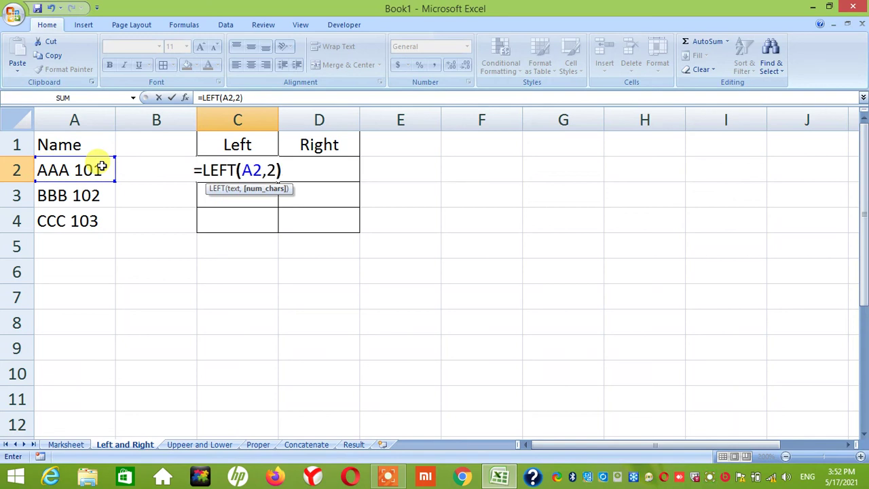
key("Return")
key("Up")
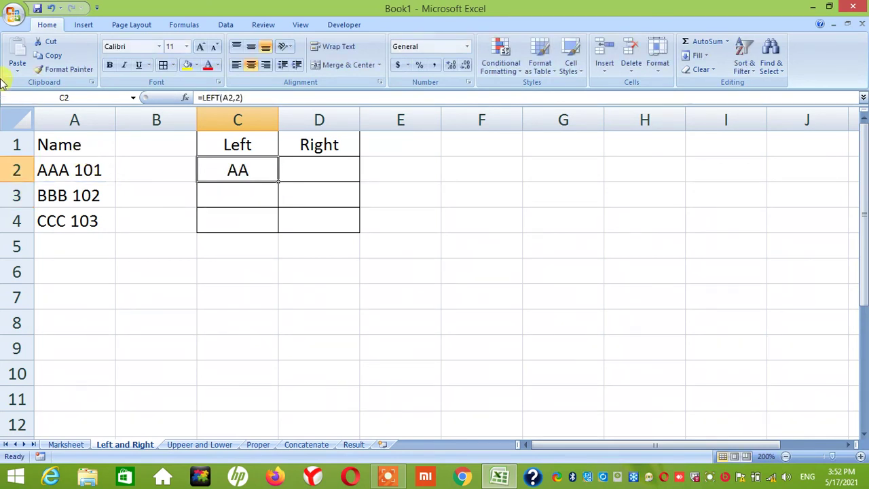
Change the number of characters in C2's LEFT formula to 3
left_click(263, 96)
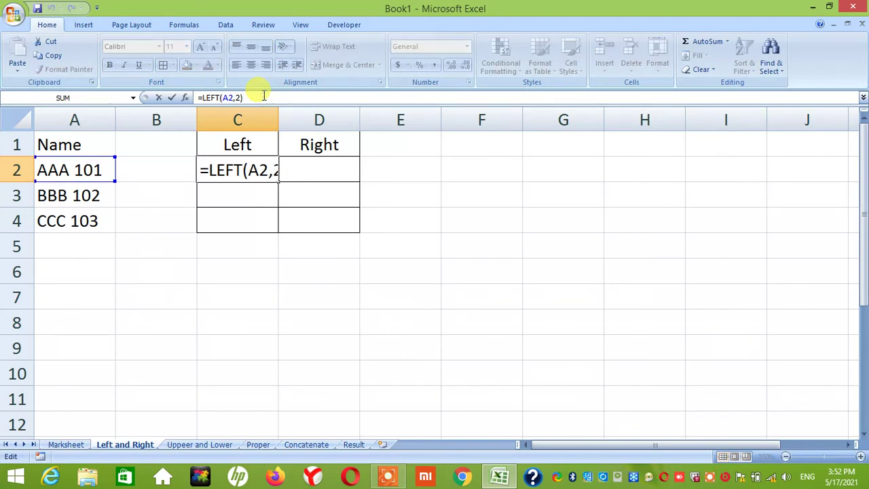
key("BackSpace")
key("BackSpace")
type("3")
key("Return")
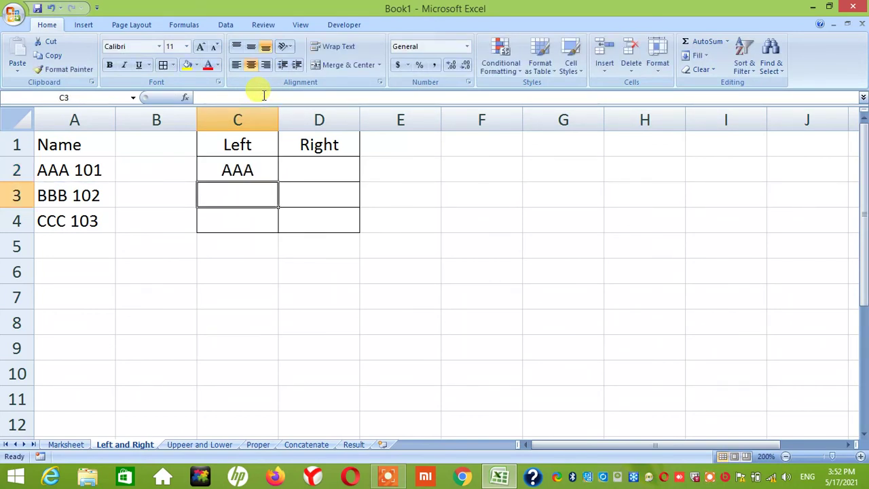
Fill the LEFT formula from C2 down through C4
key("Up")
key("shift+Down")
key("shift+Down")
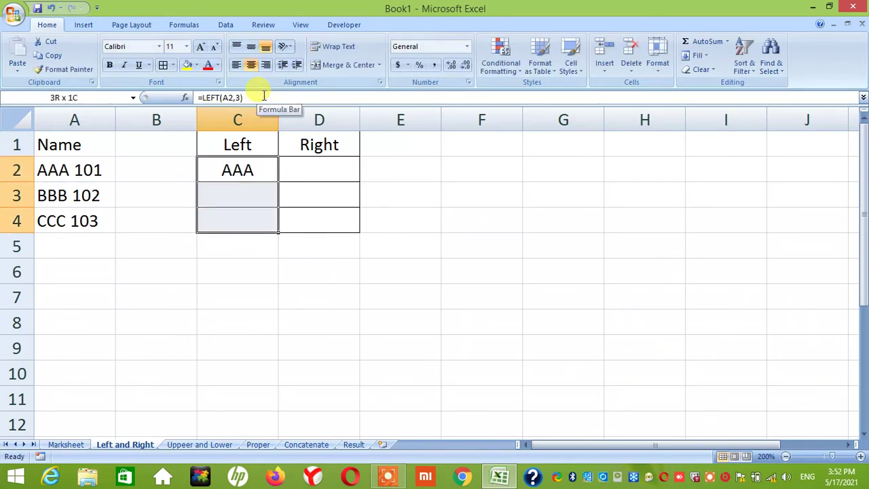
key("ctrl+d")
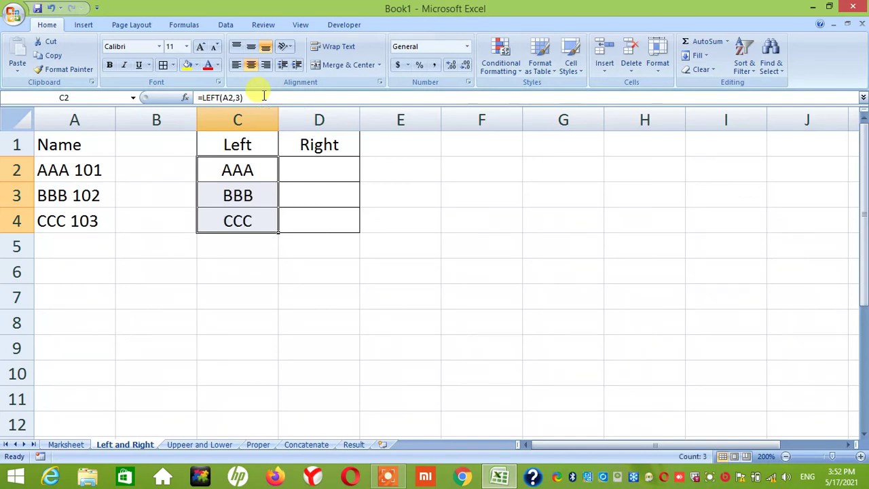
Enter the formula =RIGHT(A2,3) in D2 to extract the last three characters of A2
left_click(323, 172)
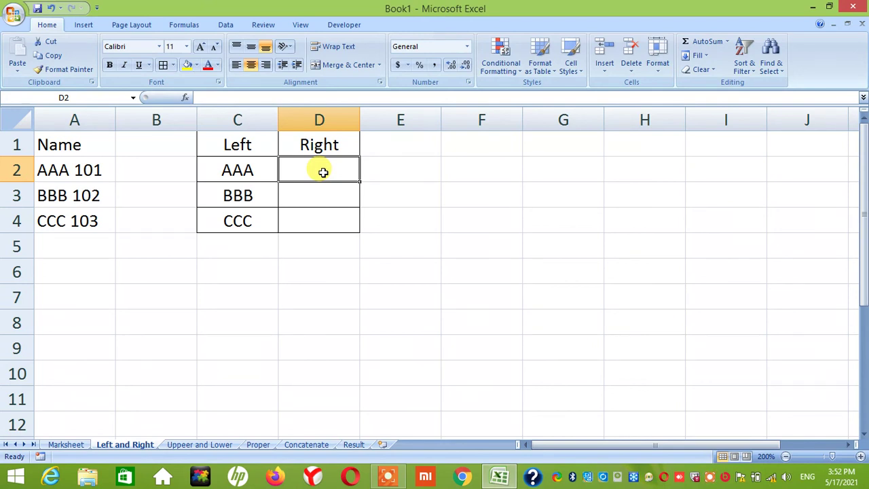
type("=")
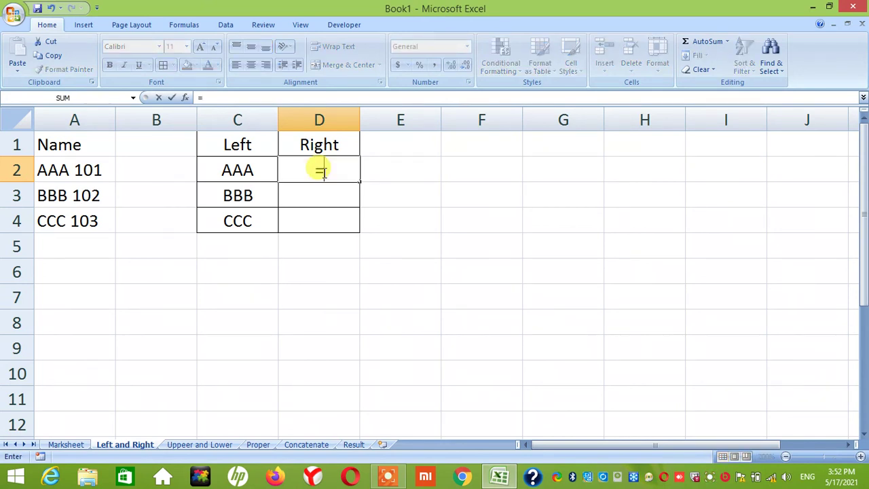
type("RIGHT(a2")
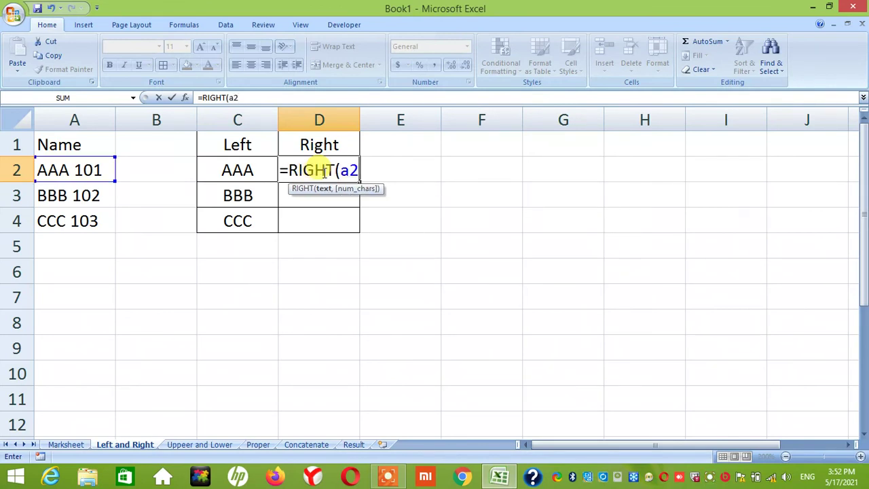
type(",3")
key("Return")
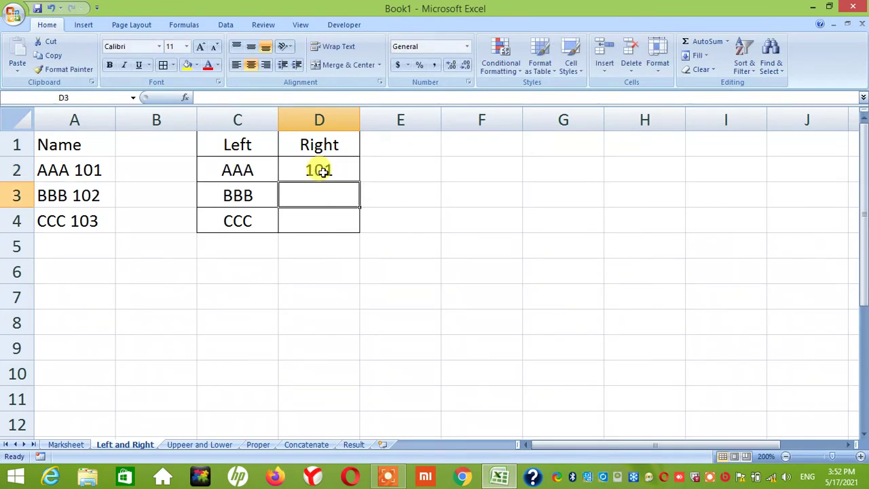
Enter the same formula, =RIGHT(A2,3), in the neighbouring cell E2
key("Up")
key("Right")
type("=RIGHT(")
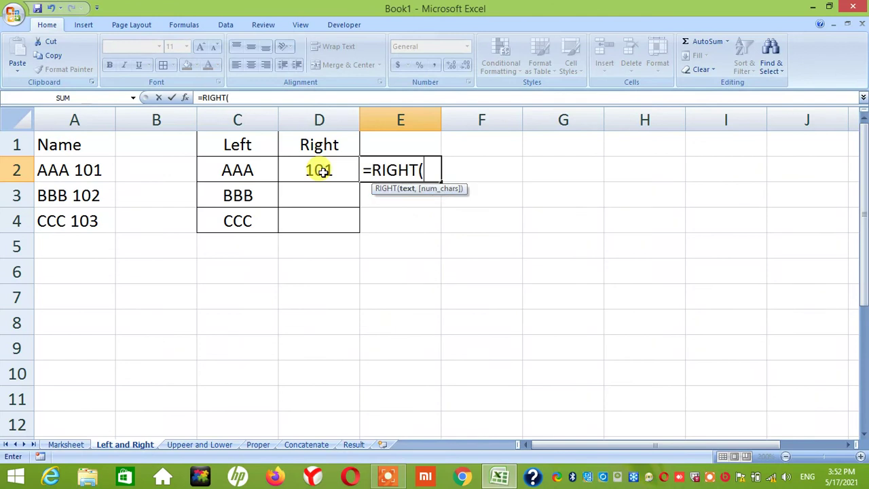
left_click(43, 171)
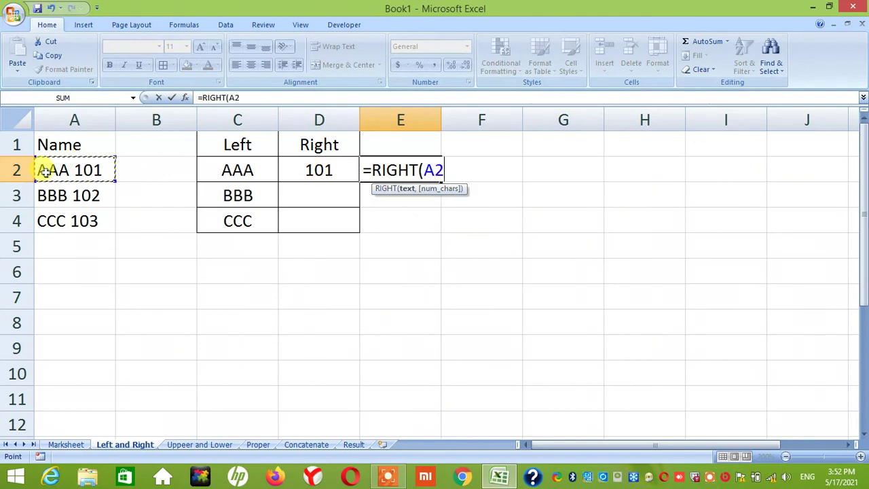
type(",3")
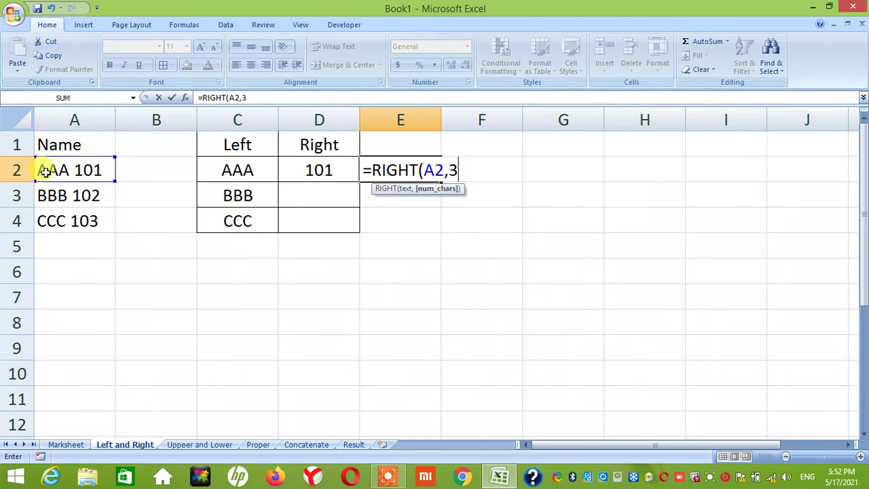
type(")")
key("Return")
key("Up")
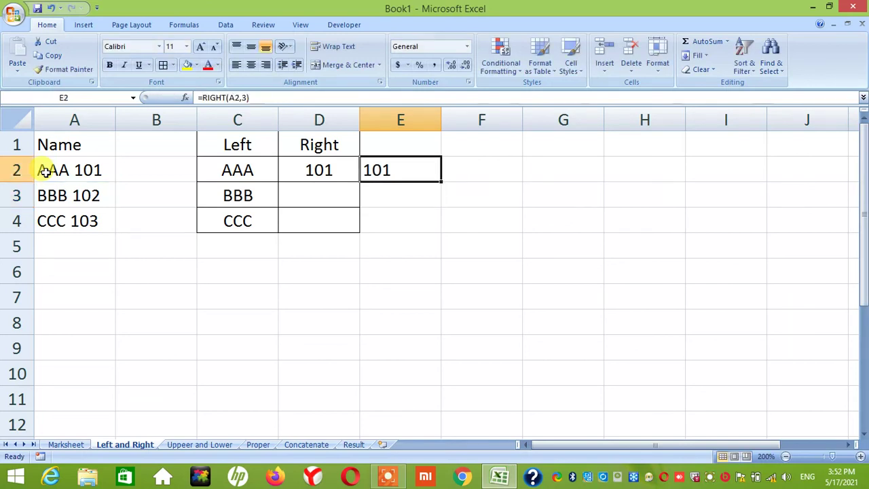
Fill the RIGHT formulas in D2 and E2 down through row 4
key("Left")
key("shift+Right")
key("shift+Down")
key("shift+Down")
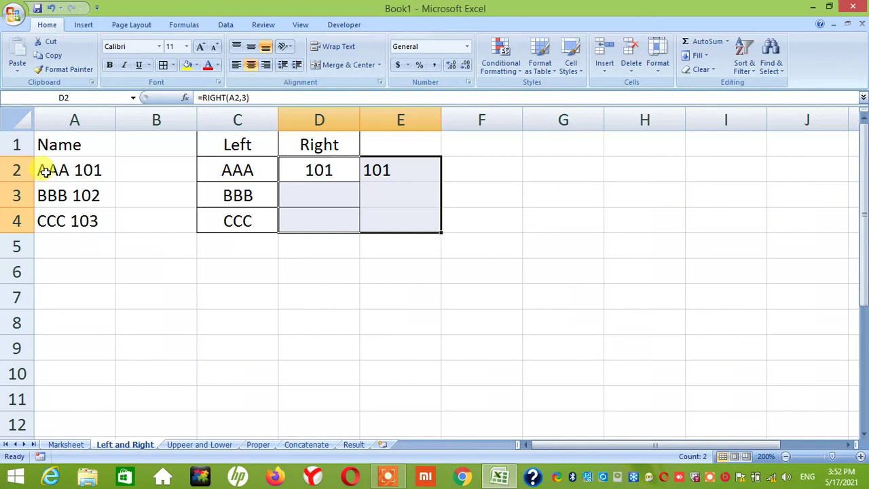
key("ctrl+d")
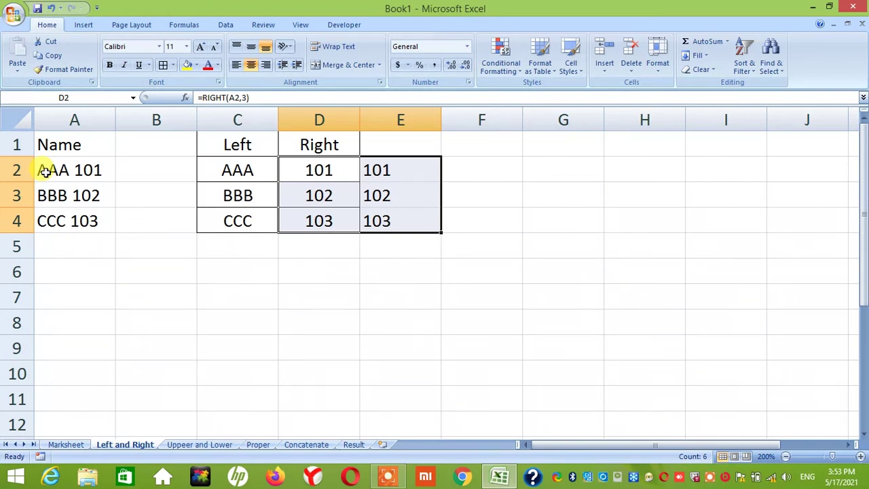
Return to the Marksheet sheet and select the empty cell E11 below the marks table
left_click(76, 444)
left_click(298, 406)
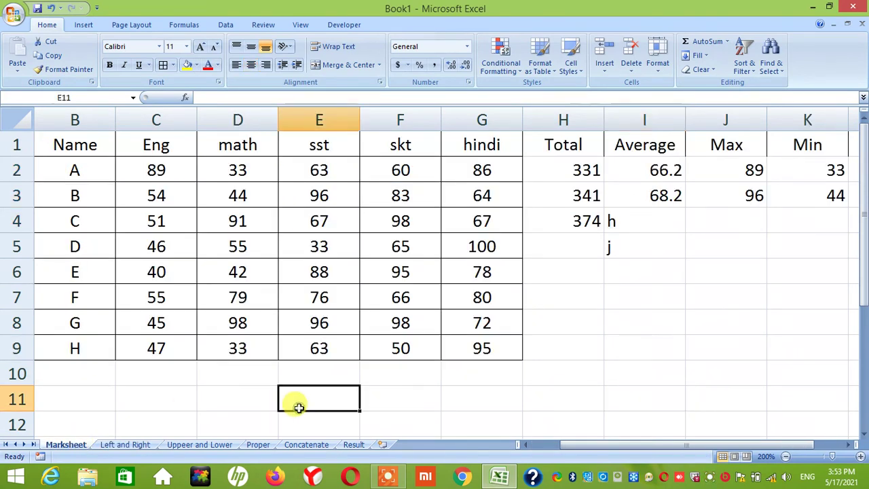